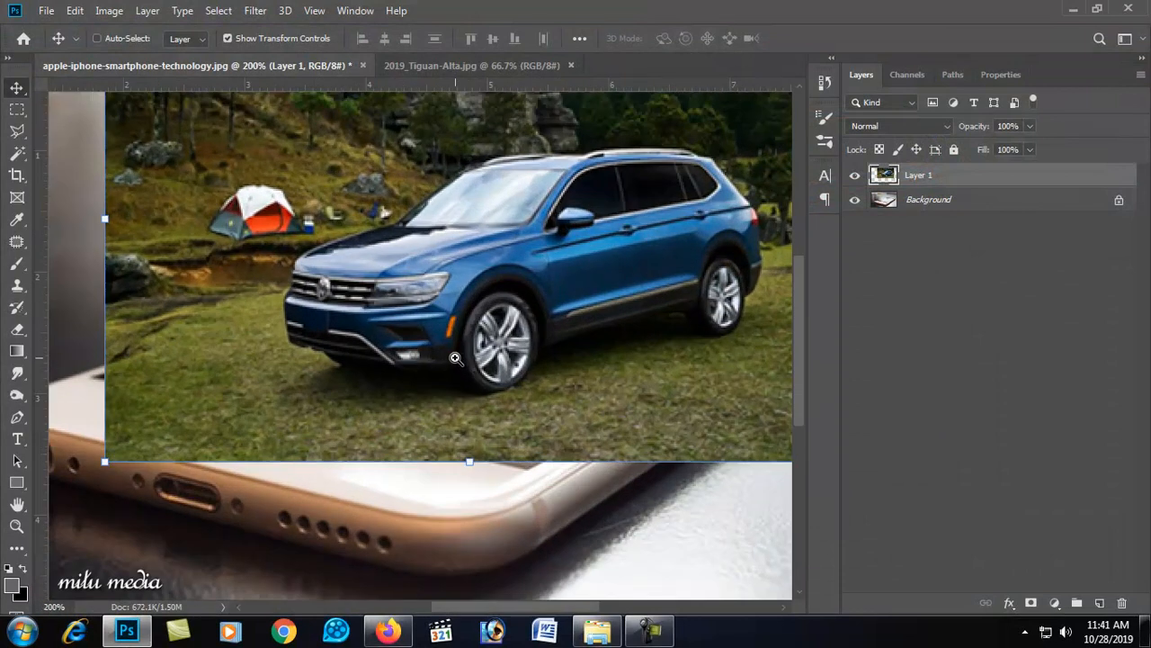
- Lower the fill of Layer 1 to 38% and add a layer mask to it
alt+click(515, 369)
drag(406, 363, 411, 366)
key(ctrl+0)
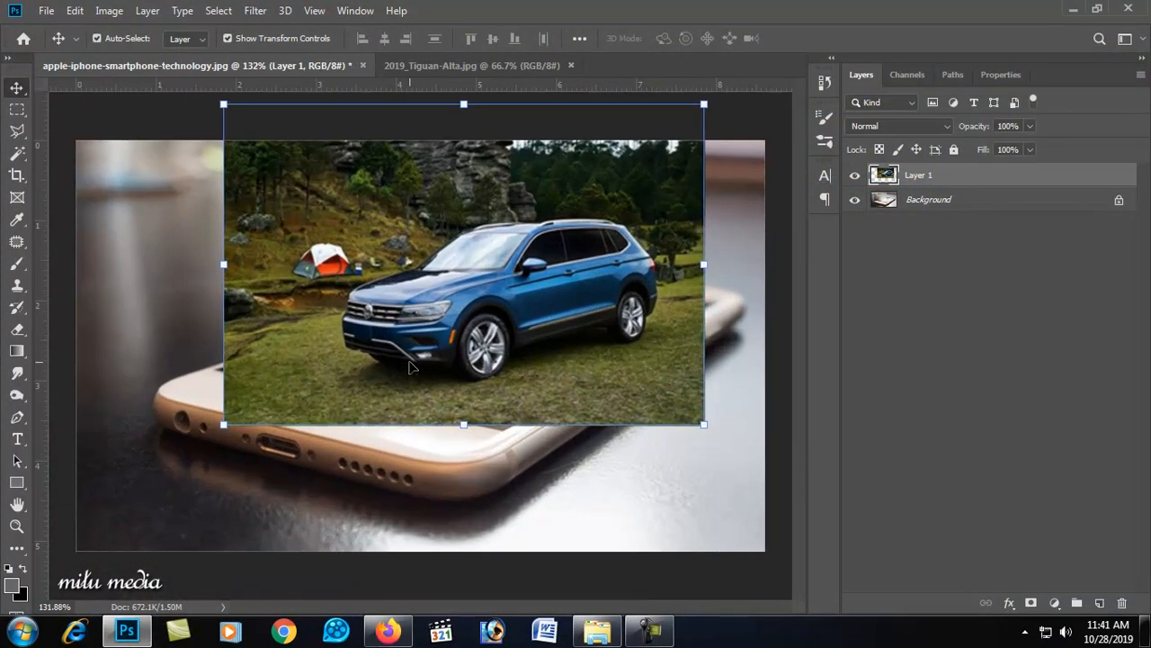
click(1029, 150)
drag(985, 172, 981, 166)
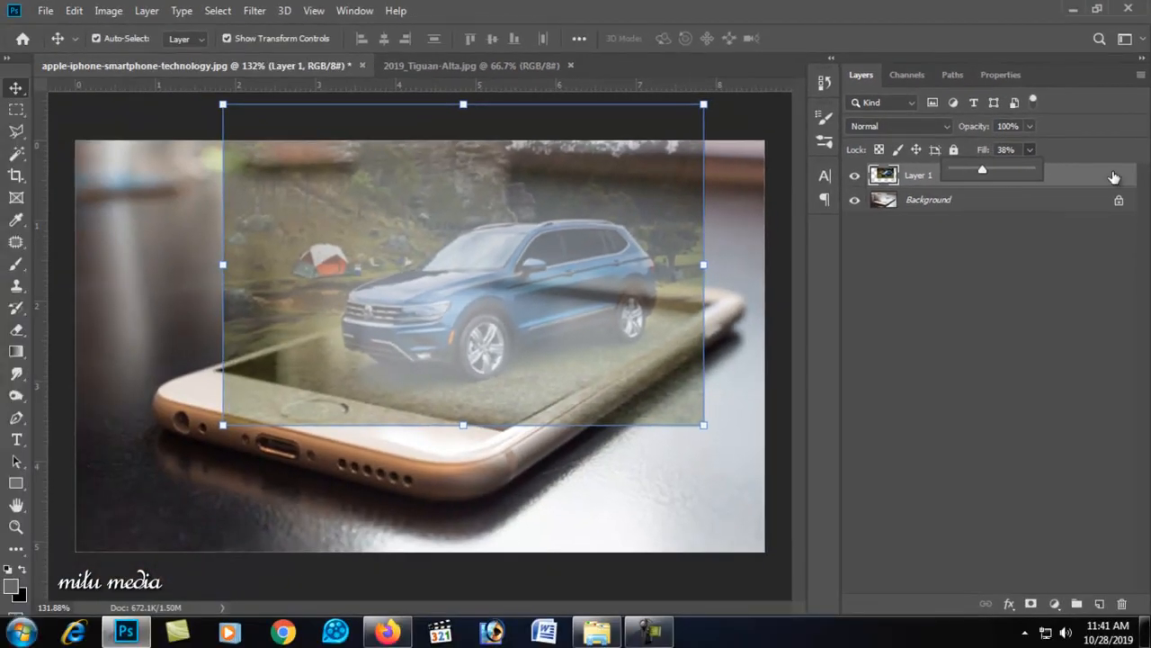
click(1101, 339)
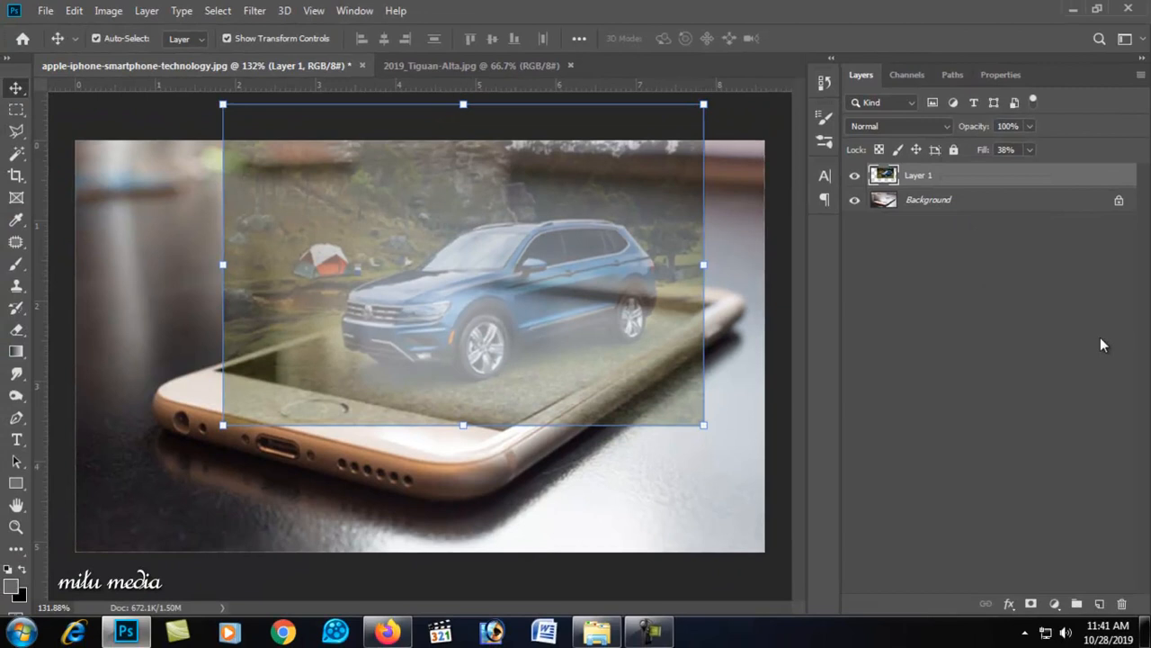
click(1032, 603)
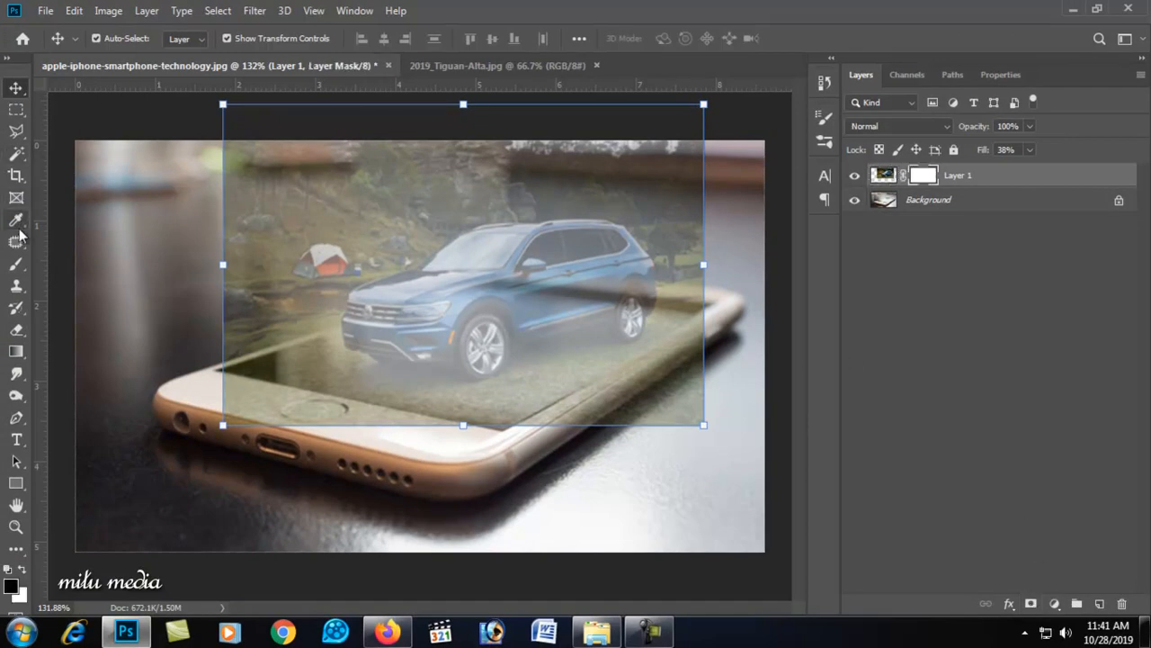
- Paint black with the Brush on the mask over the phone's front bezel to hide the car photo there
click(15, 263)
mouse_move(207, 399)
mouse_down()
mouse_move(347, 442)
mouse_move(214, 403)
mouse_up()
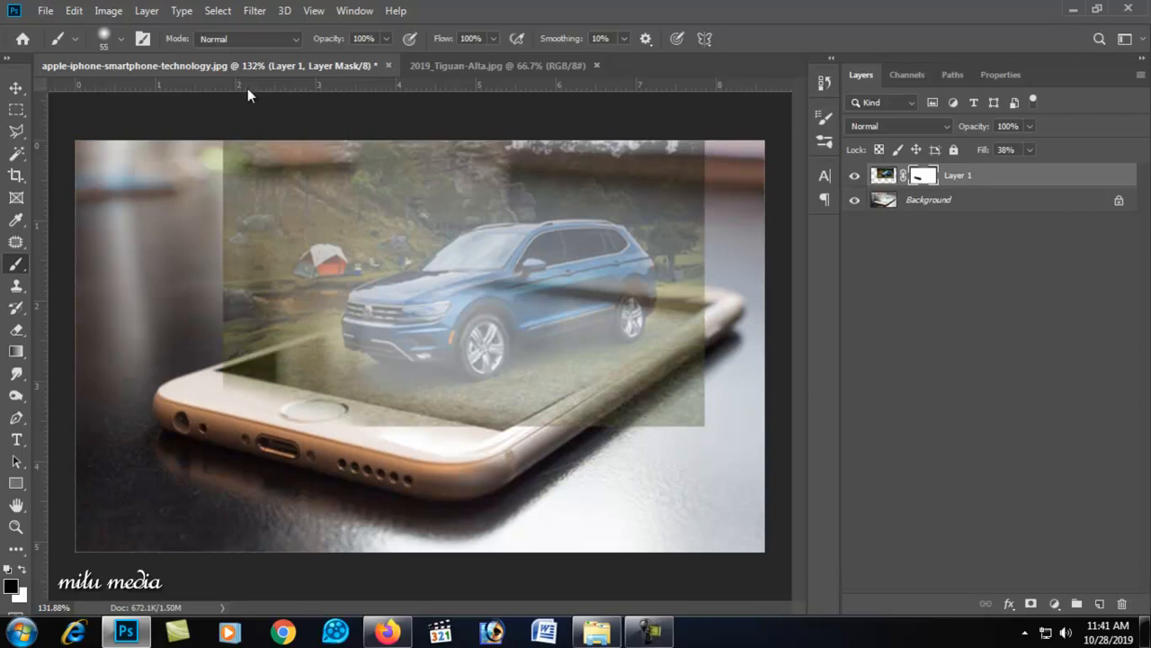
- Switch to the Hard Round brush at 45 px and mask out more of the car photo along the phone's front bezel
click(106, 39)
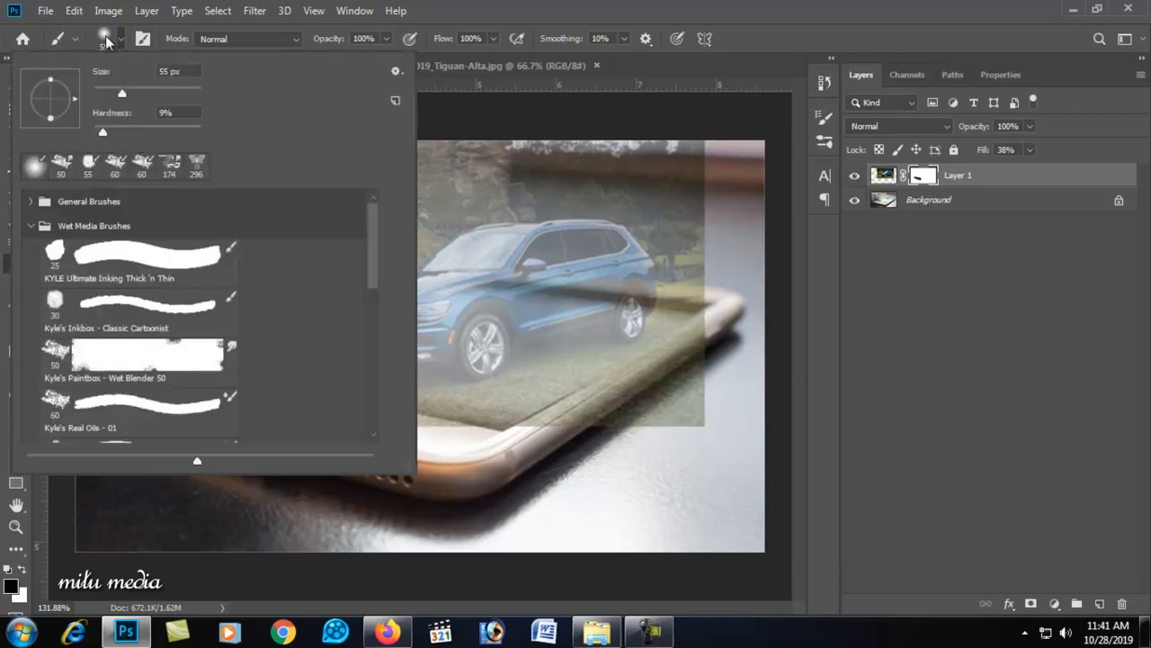
double_click(33, 176)
right_click(348, 211)
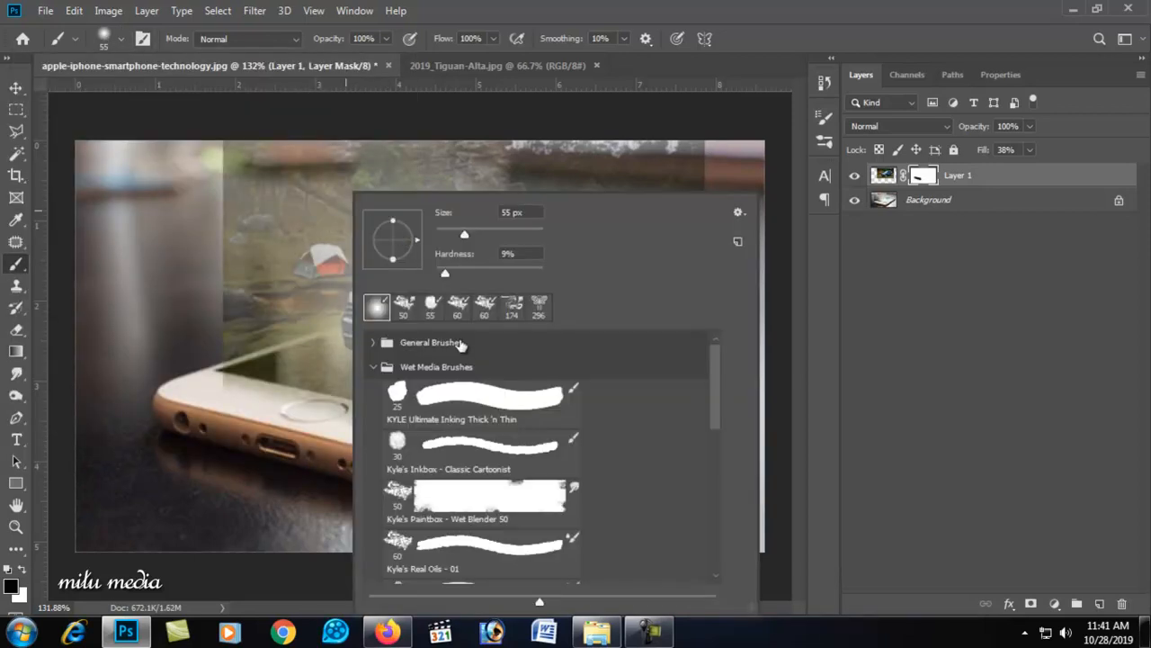
drag(464, 235, 460, 237)
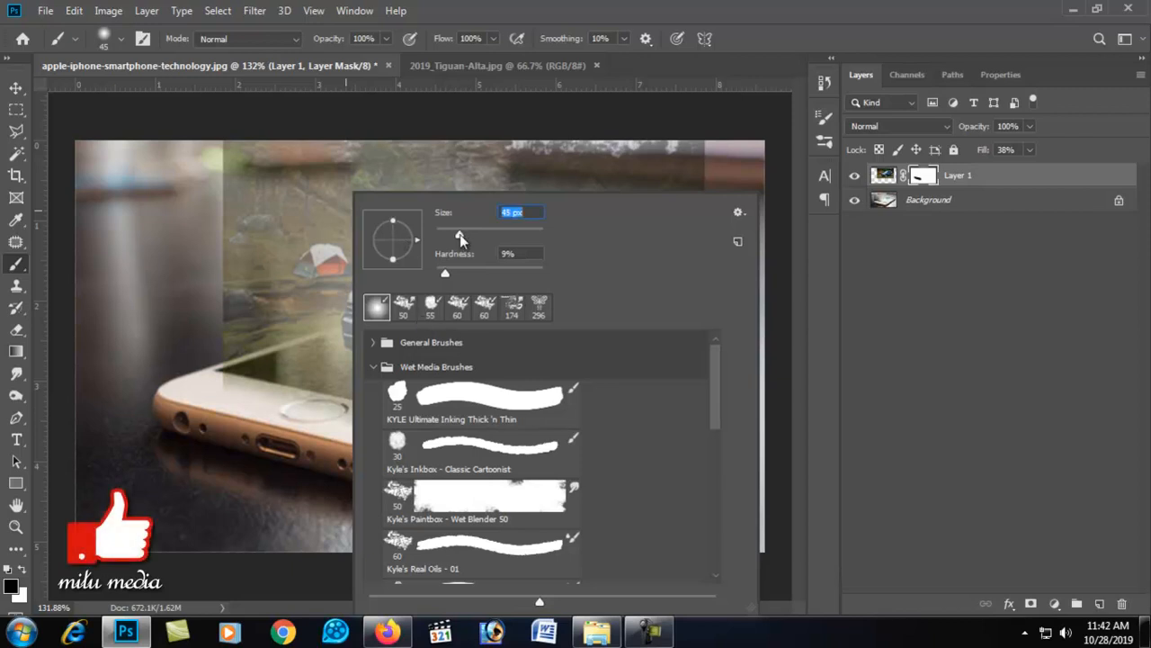
click(376, 366)
click(376, 344)
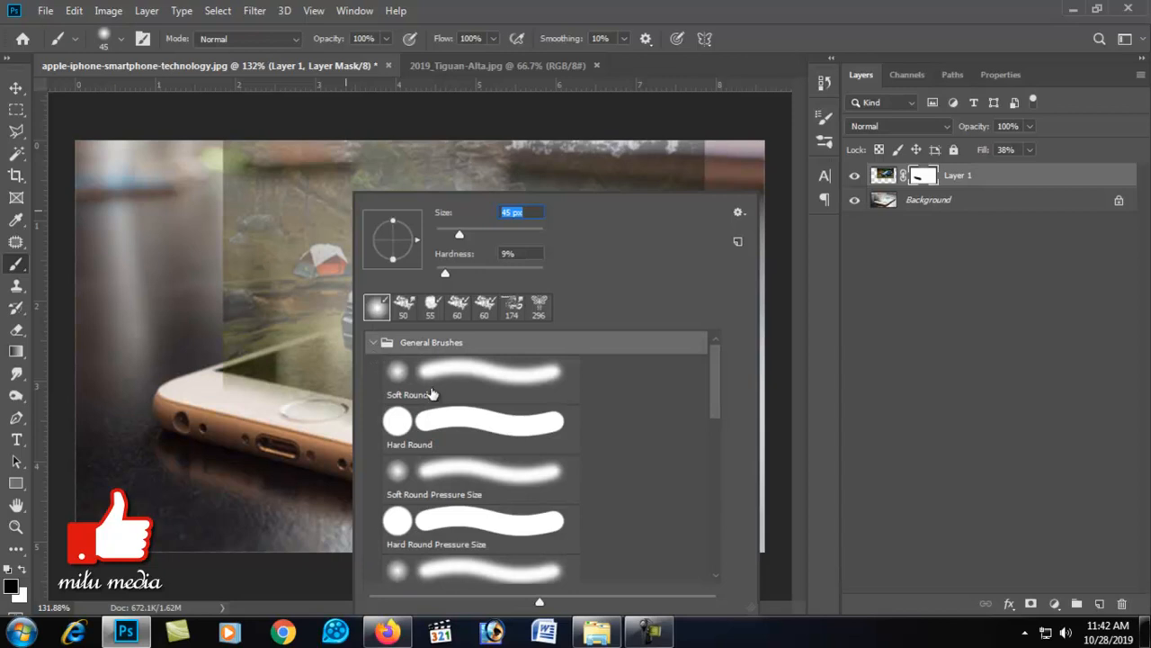
click(443, 426)
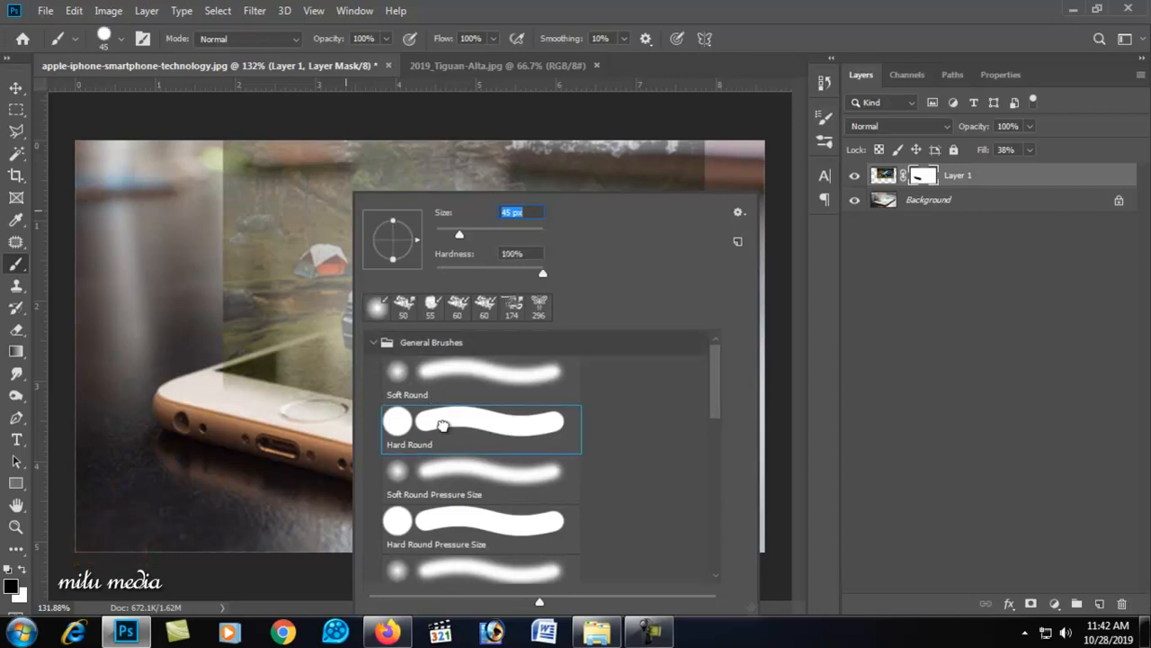
mouse_move(218, 397)
mouse_down()
mouse_move(484, 452)
mouse_move(372, 430)
mouse_up()
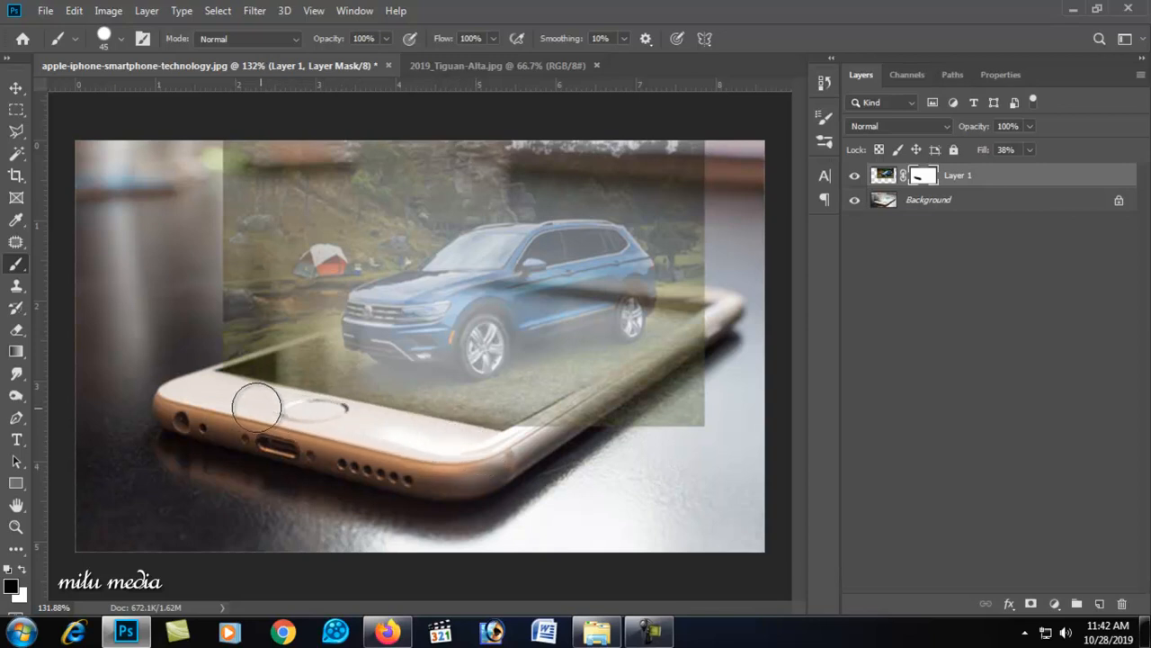
- Switch the 45 px brush to a soft round pressure preset from General Brushes
right_click(378, 311)
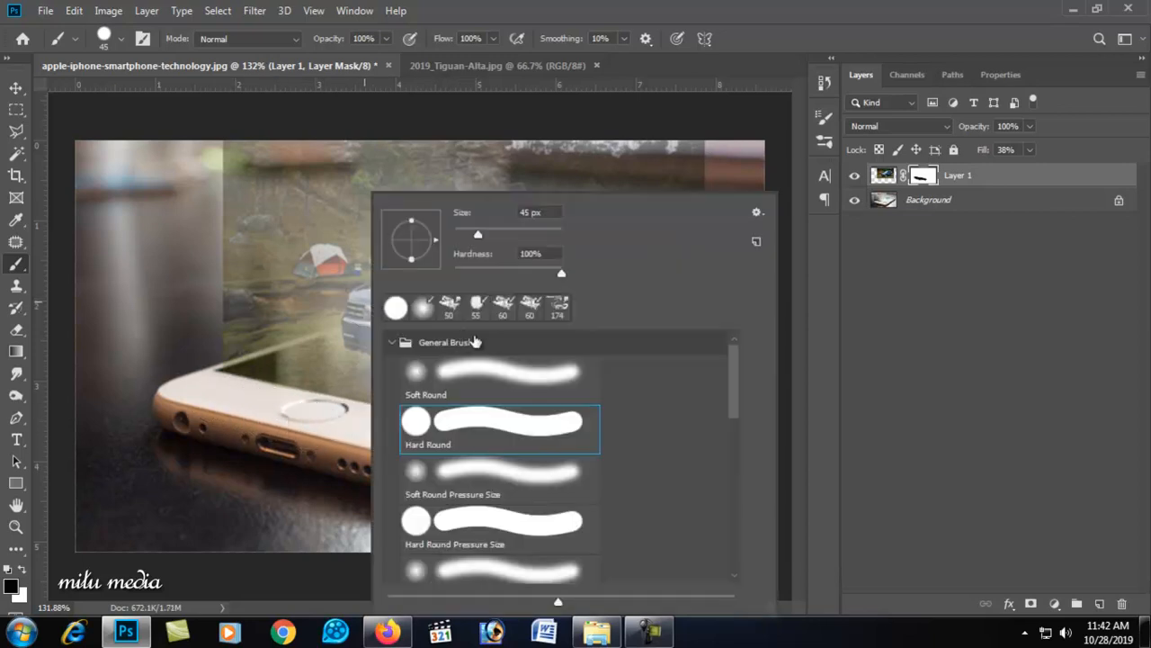
scroll(479, 488, down, 5)
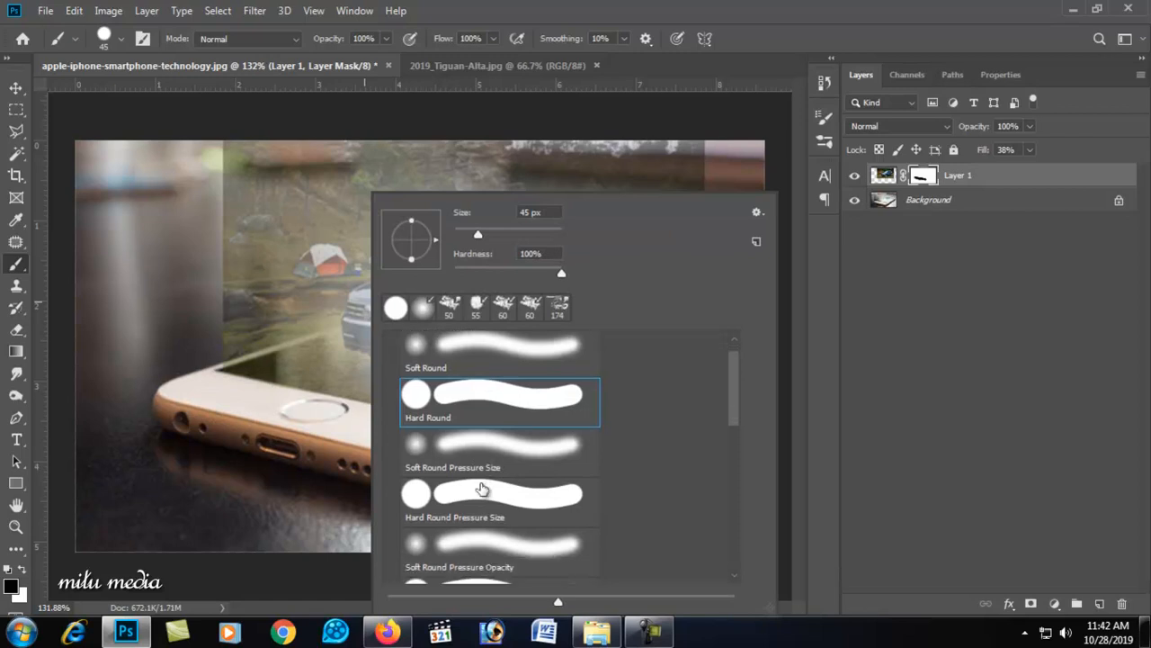
scroll(490, 486, down, 2)
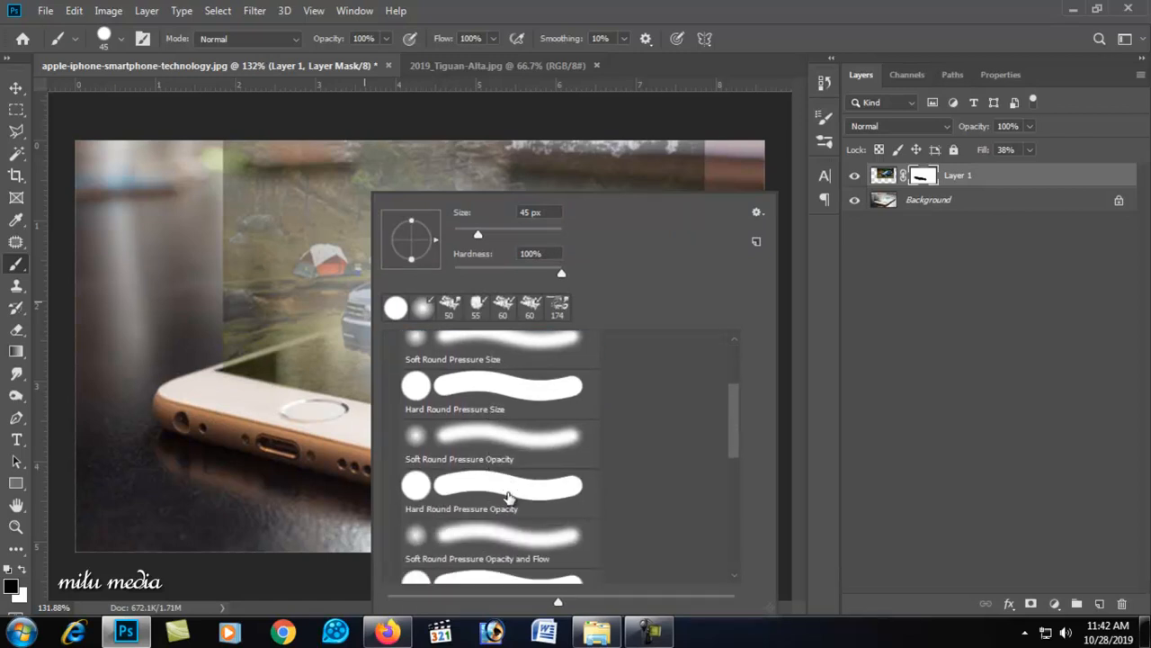
scroll(652, 487, up, 6)
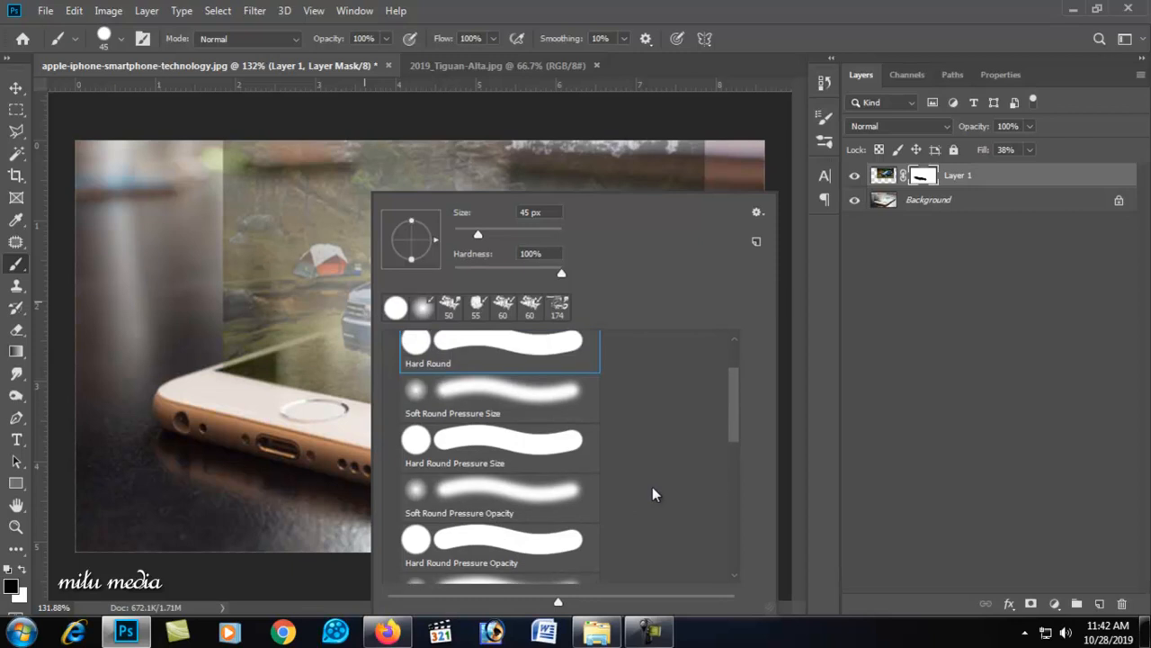
scroll(633, 487, up, 1)
scroll(560, 486, down, 12)
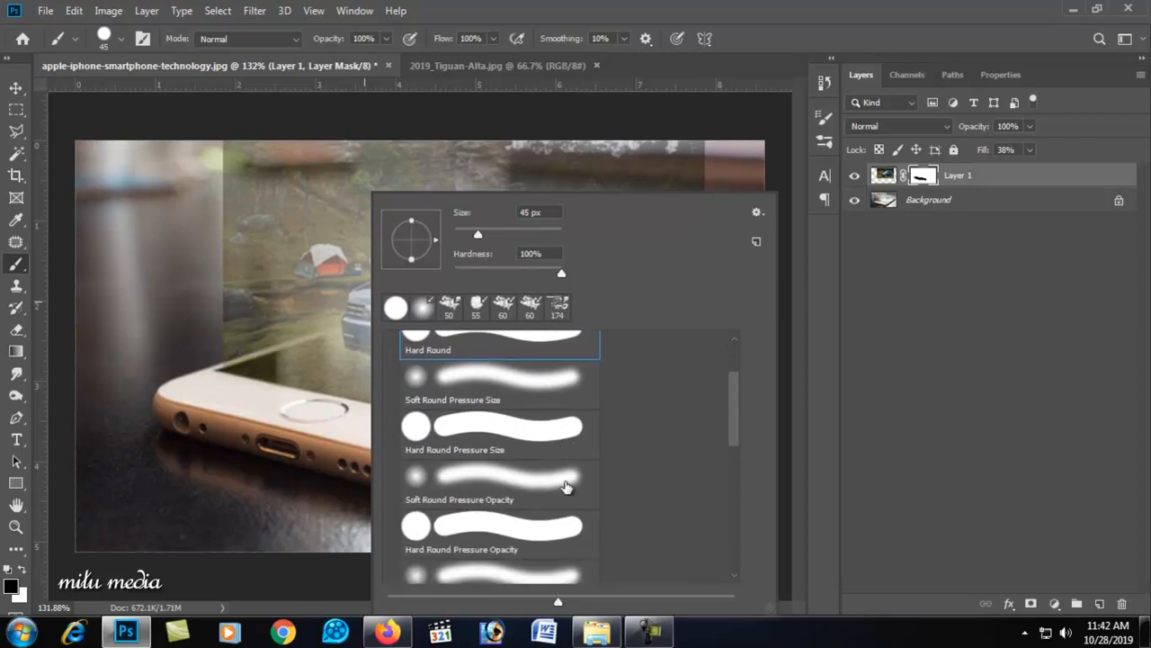
scroll(570, 485, up, 1)
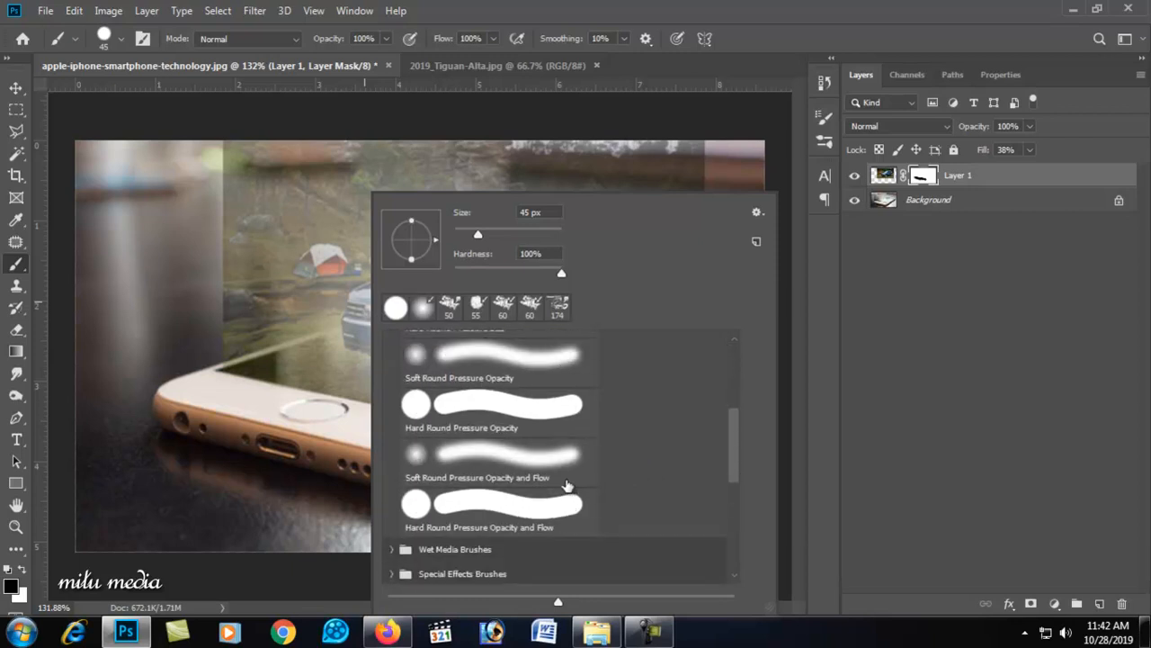
scroll(508, 407, up, 1)
click(519, 500)
click(144, 398)
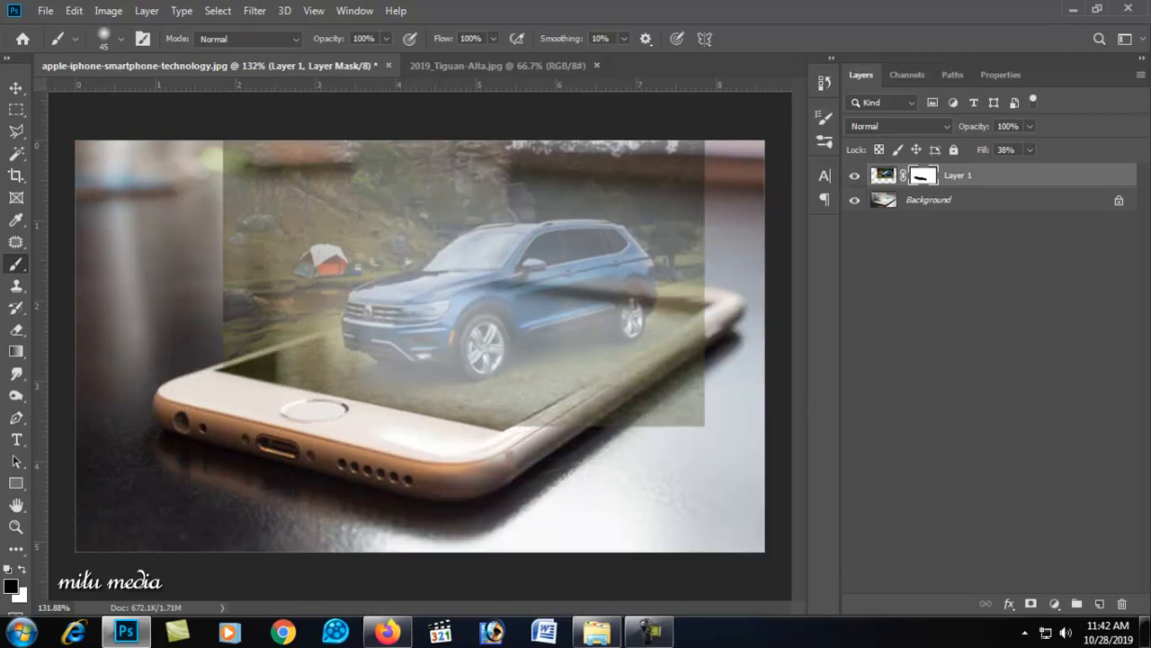
- Select the phone's right side edge and the table area beyond it with the Polygonal Lasso, following the screen border
click(16, 131)
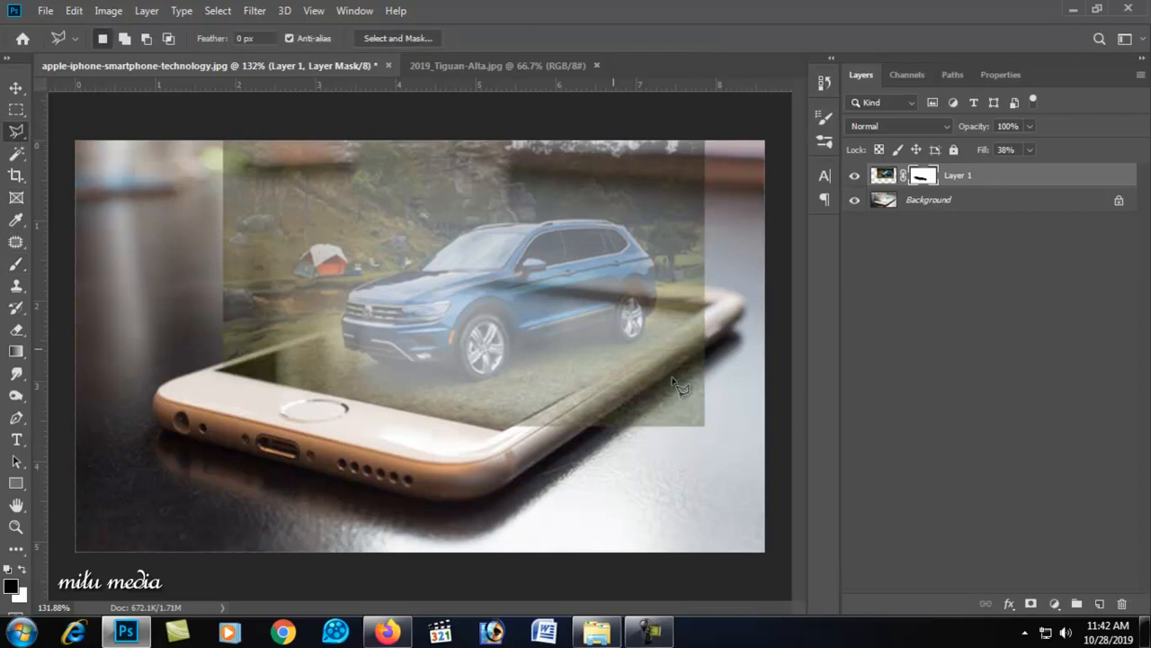
click(511, 428)
click(707, 306)
click(752, 369)
click(727, 480)
click(614, 486)
double_click(453, 445)
- Paint black on the mask inside the selection to hide the car photo over the phone's right side and table
click(16, 264)
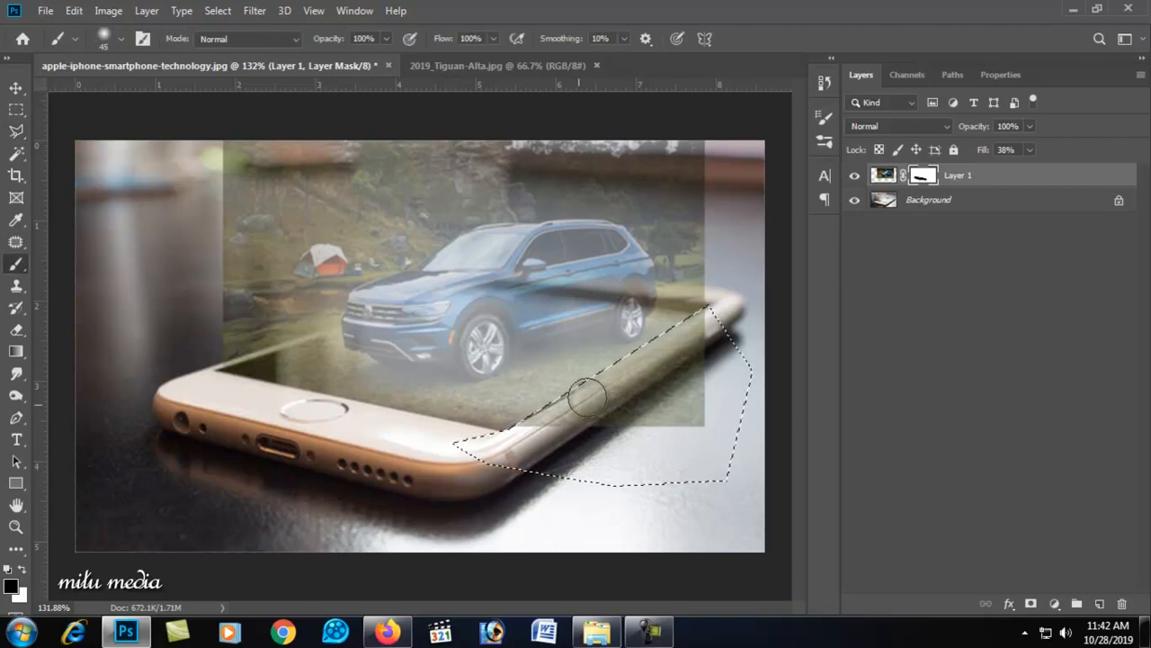
drag(574, 402, 519, 444)
mouse_move(707, 369)
mouse_down()
mouse_move(681, 392)
mouse_move(711, 399)
mouse_move(672, 418)
mouse_move(708, 383)
mouse_move(706, 358)
mouse_move(667, 426)
mouse_up()
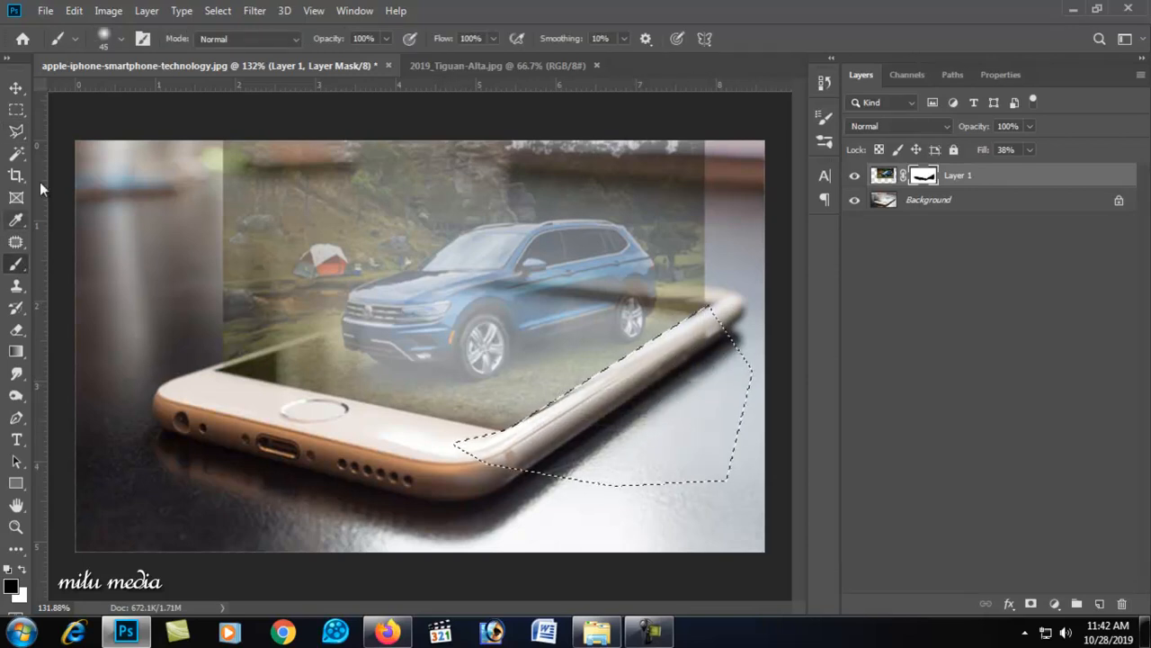
- Begin a new Polygonal Lasso outline at the phone screen's rear left edge and trace it up the car's front and hood
click(17, 131)
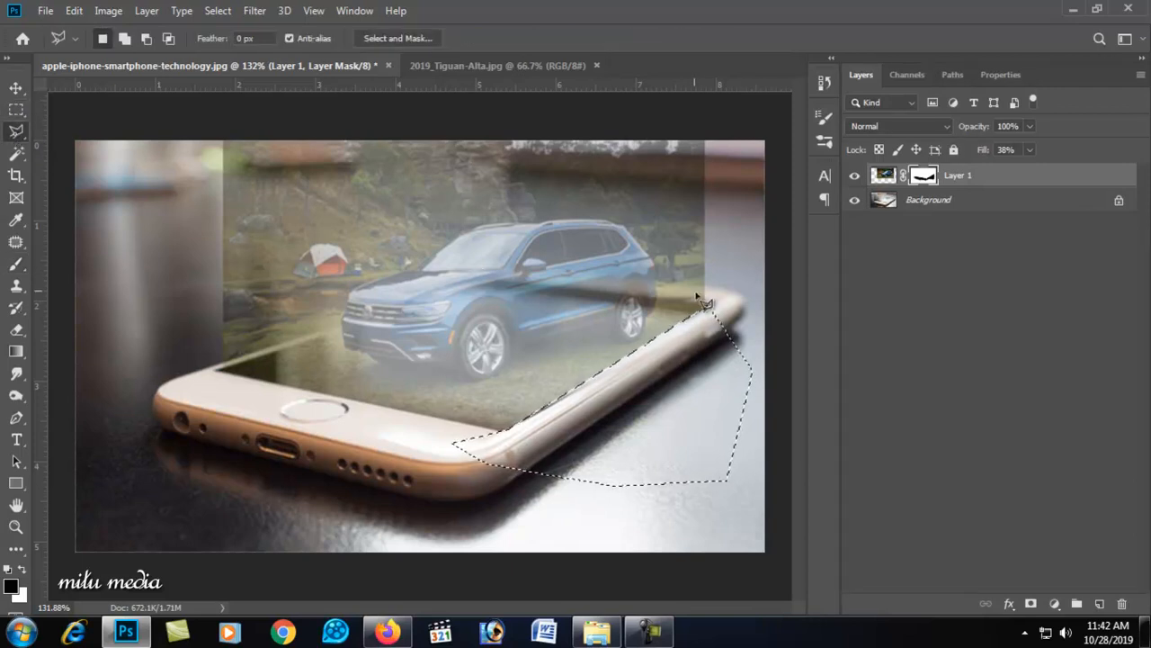
click(220, 362)
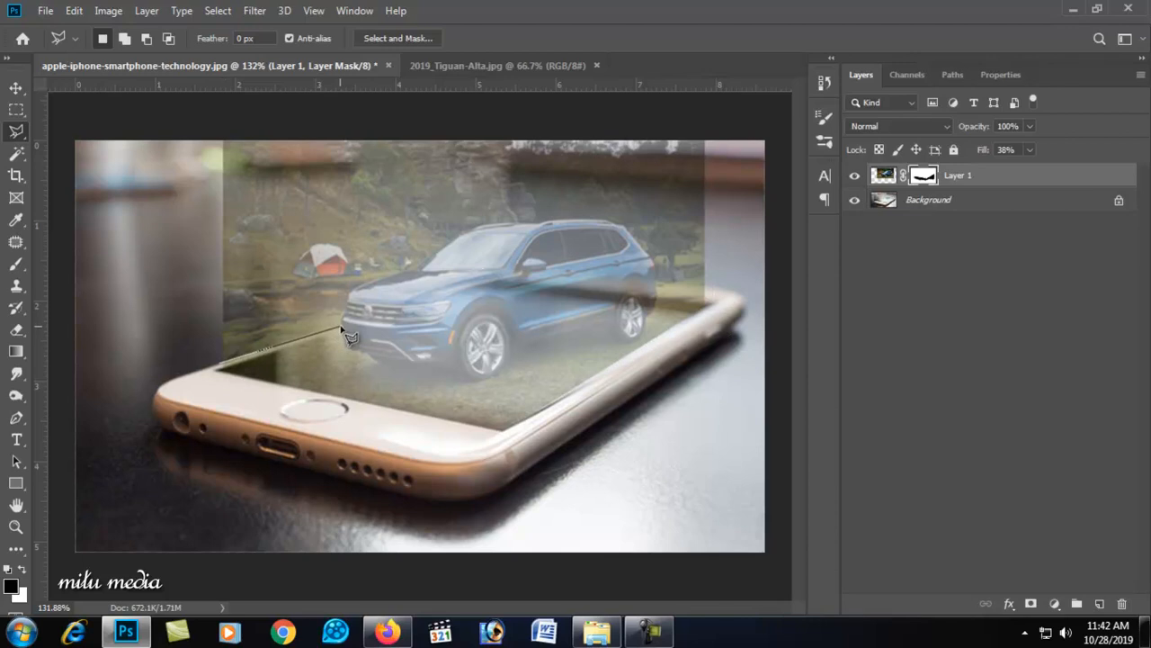
scroll(340, 324, up, 3)
scroll(342, 330, up, 2)
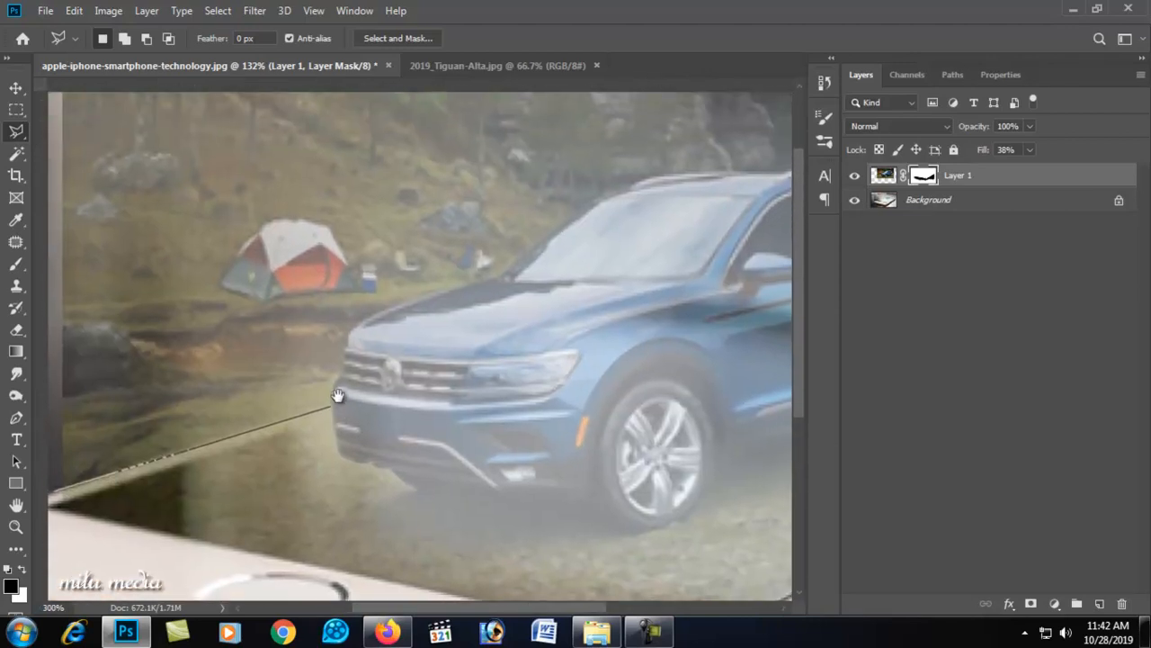
click(343, 369)
click(351, 331)
click(378, 313)
drag(433, 318, 302, 428)
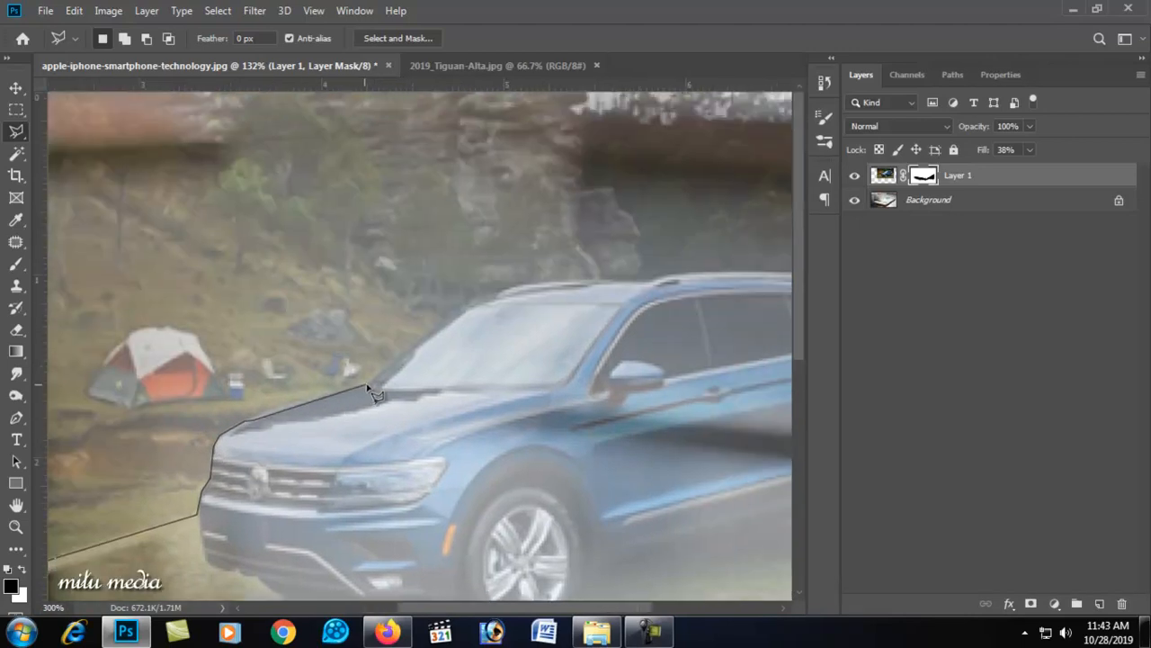
- Extend the lasso outline along the car's windshield and across its roof to the rear edge
click(447, 326)
drag(472, 400, 393, 399)
click(413, 294)
drag(452, 279, 453, 245)
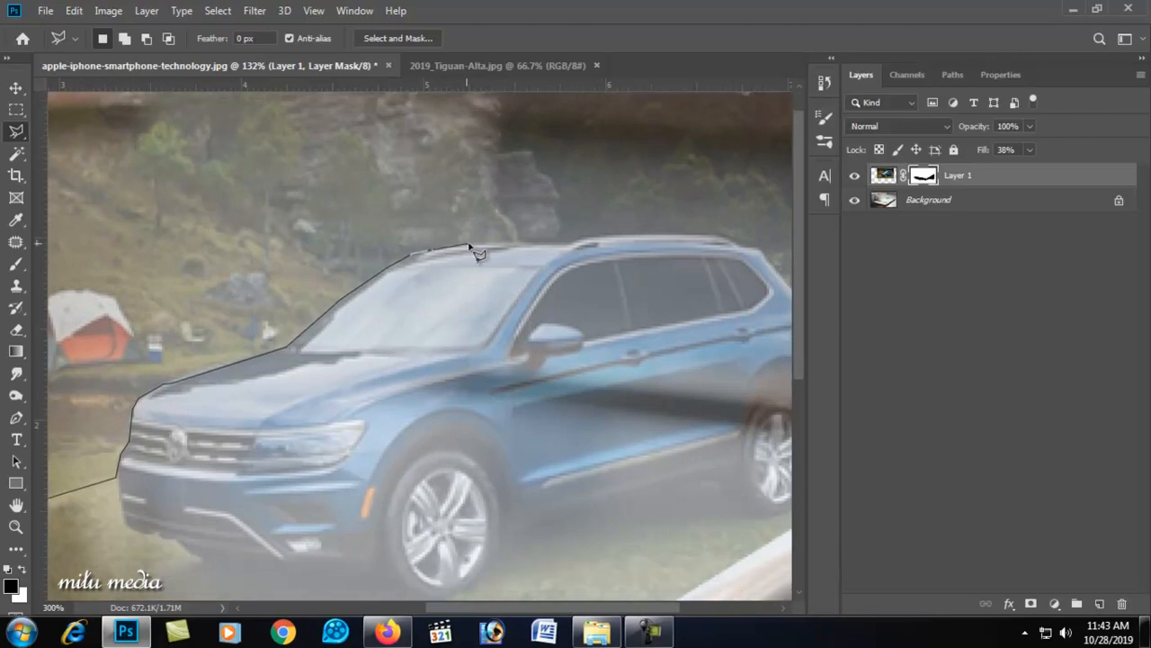
click(435, 249)
click(580, 241)
mouse_move(751, 258)
mouse_down()
mouse_move(537, 258)
mouse_move(441, 274)
mouse_up()
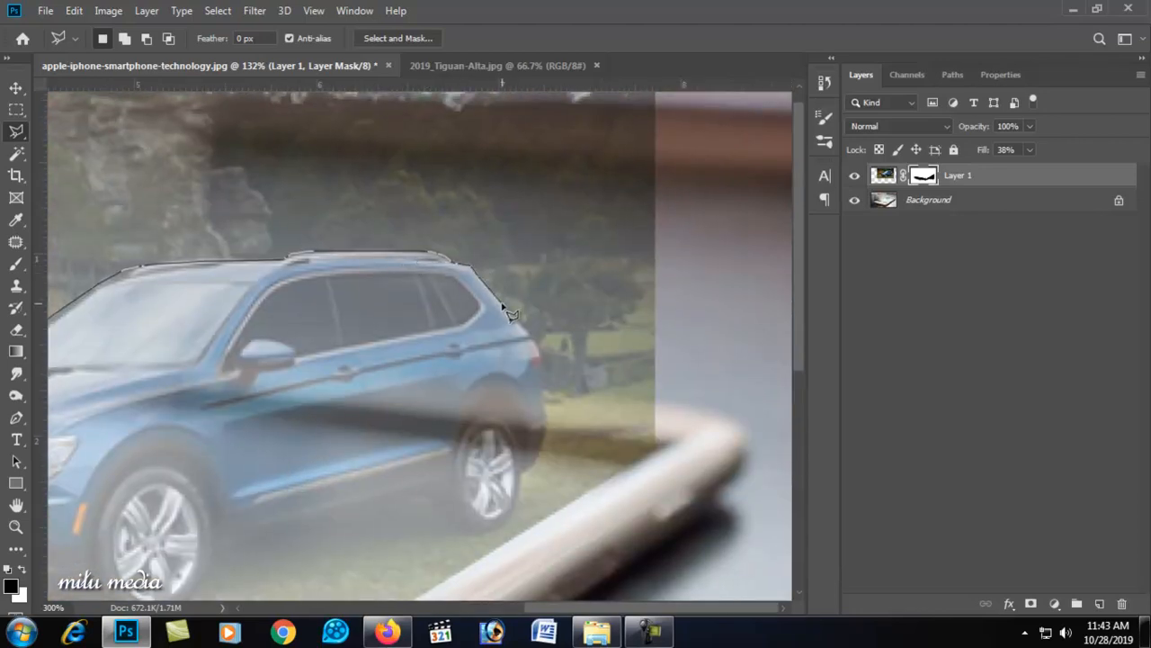
- Trace the car's rear to the phone's far corner and close the selection around the photo background above the car
click(543, 376)
click(544, 440)
alt+click(707, 441)
alt+click(526, 475)
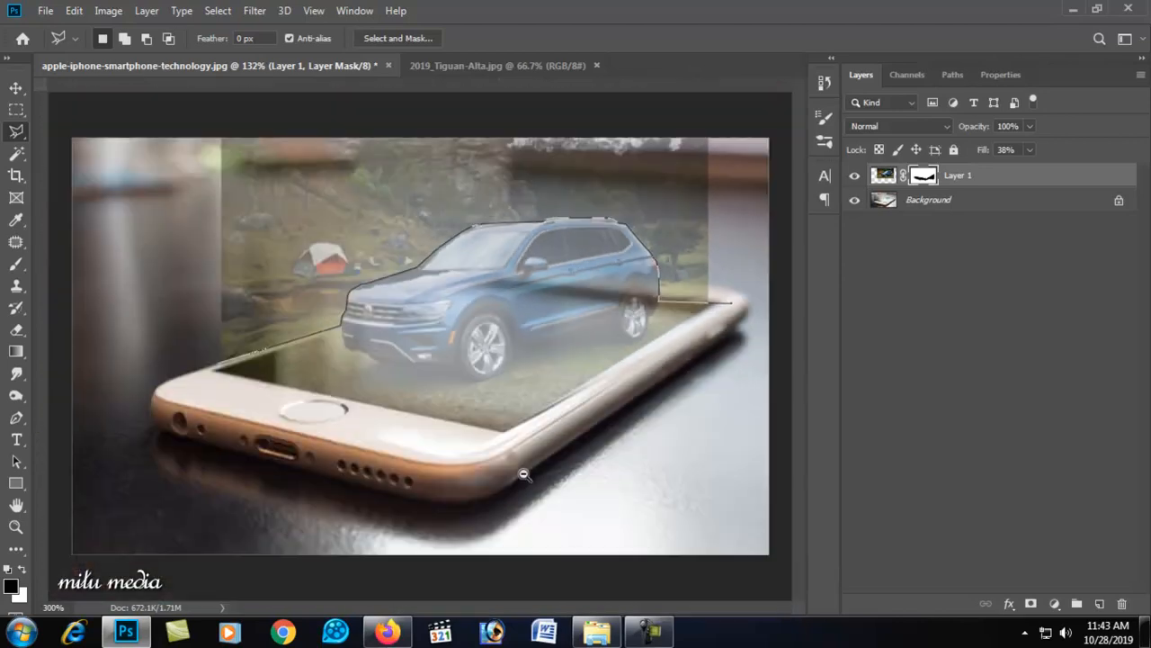
click(665, 132)
click(214, 112)
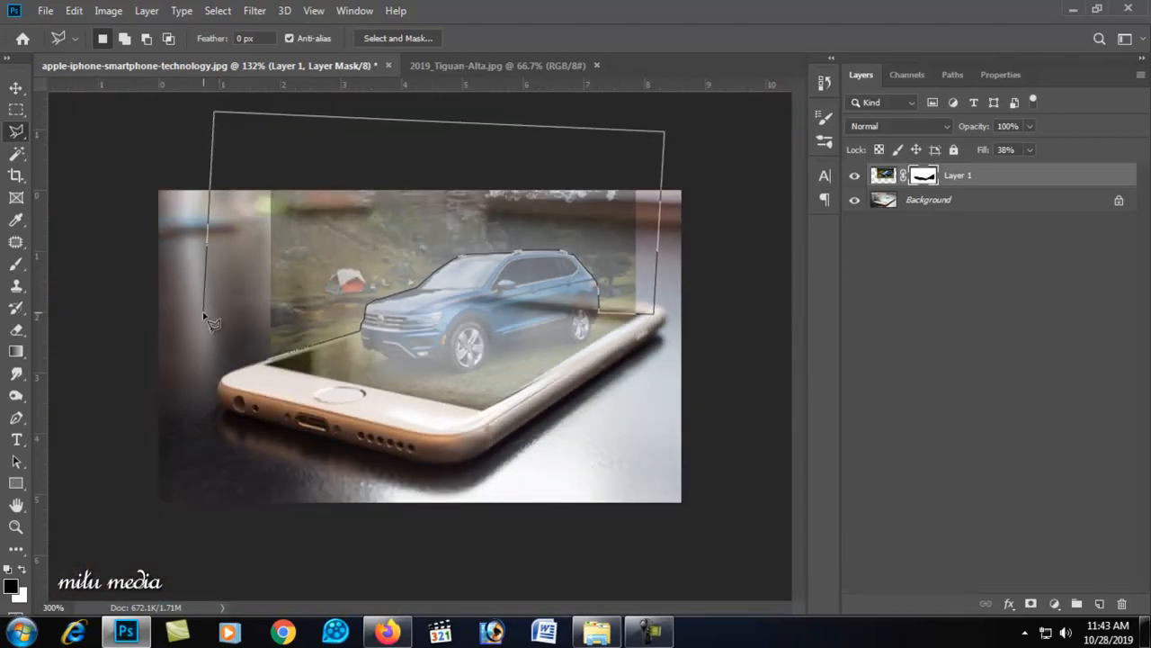
double_click(205, 316)
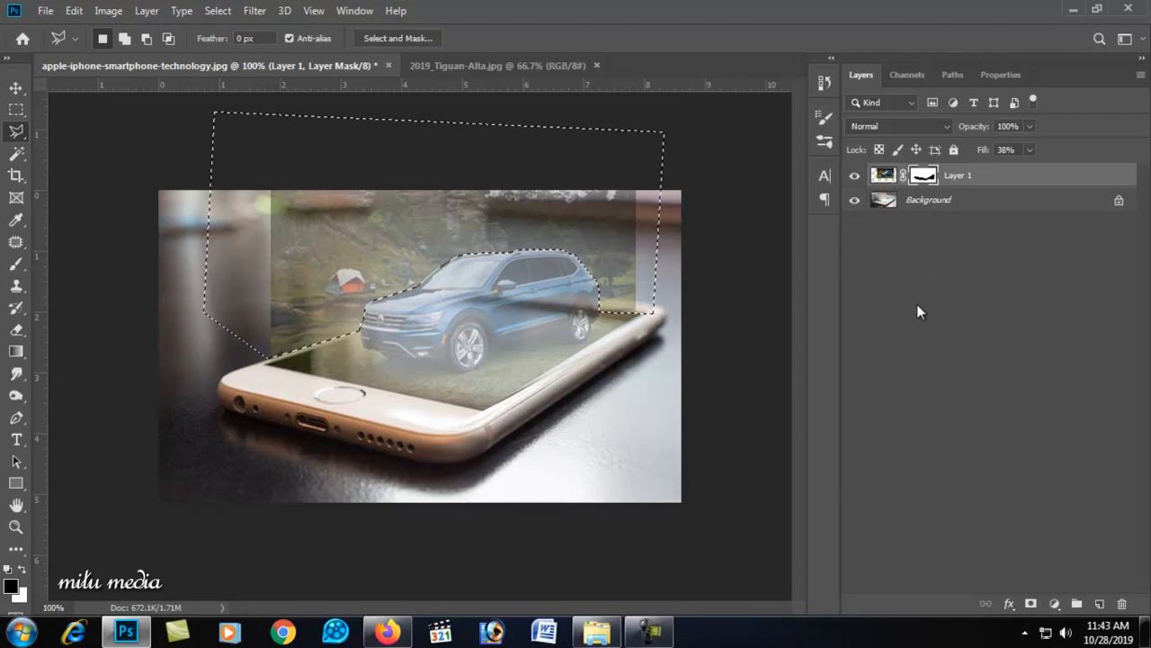
- Paint black on the mask inside the selection with a soft 250 px brush to hide the photo background around the car
click(17, 263)
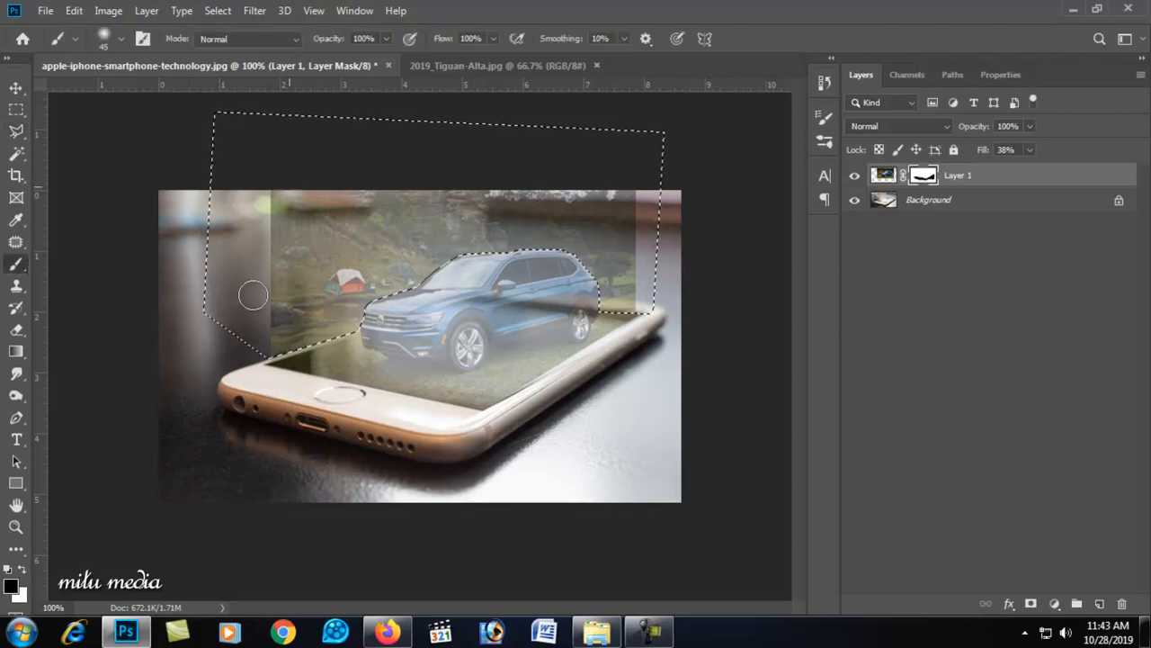
right_click(275, 178)
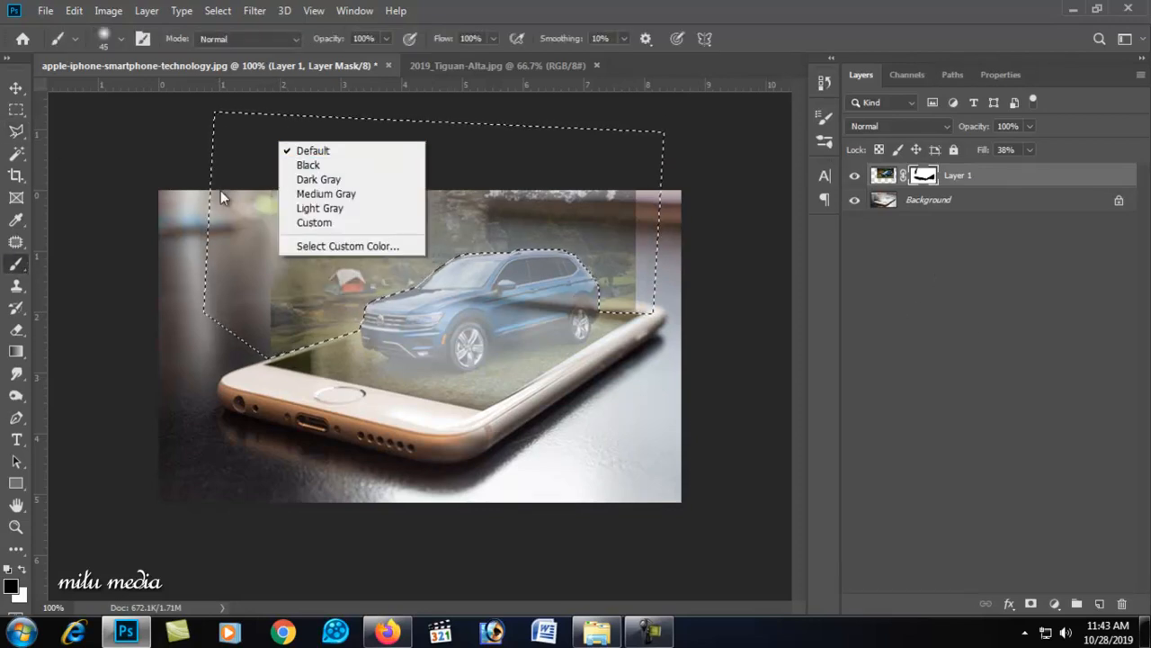
right_click(120, 198)
click(266, 186)
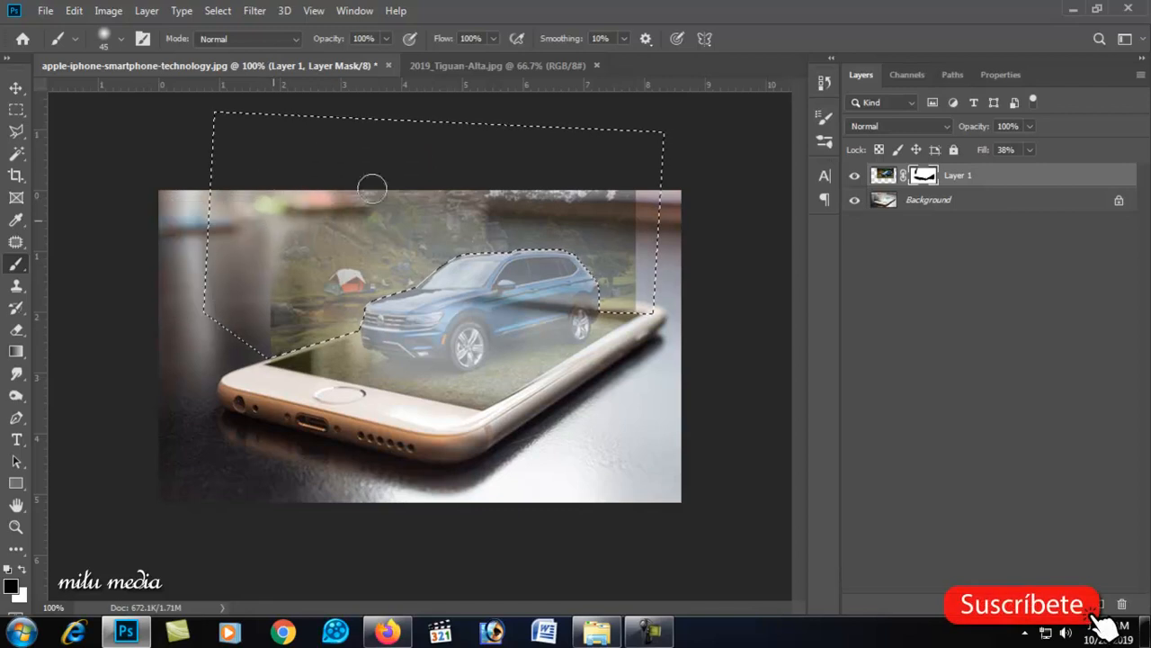
mouse_move(326, 210)
mouse_down()
mouse_move(564, 205)
mouse_move(275, 342)
mouse_move(291, 315)
mouse_up()
key(bracketleft)
key(bracketleft)
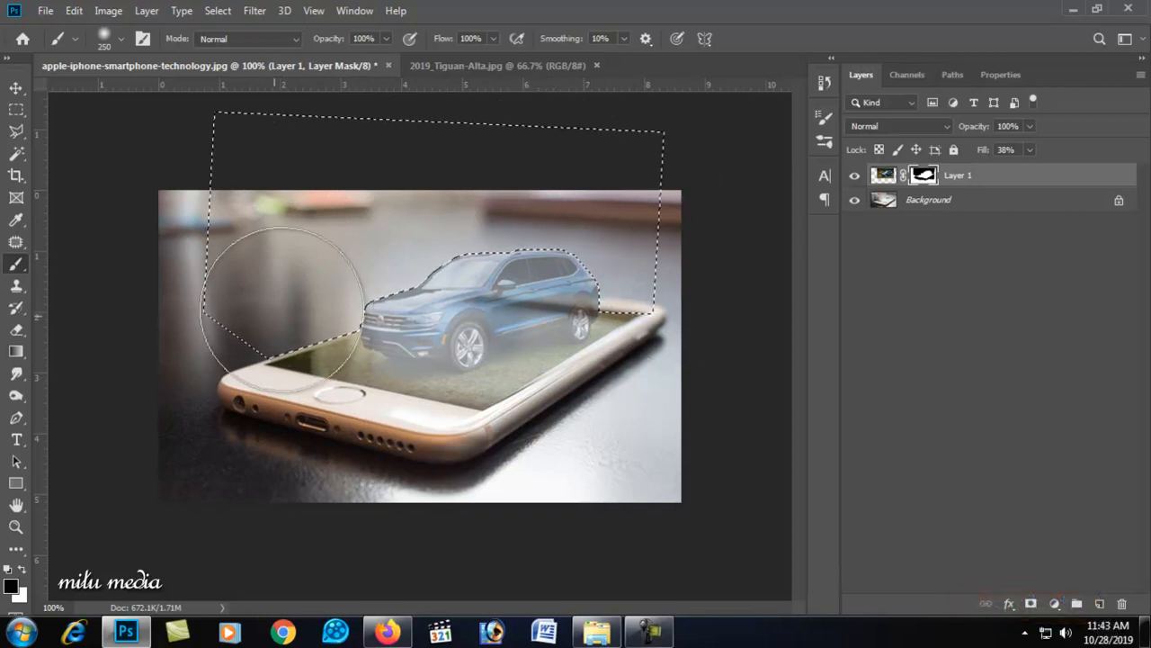
- Outline the leftover grass strip over the phone's rear left rim, up to the car's front bumper, with a Polygonal Lasso selection
click(16, 131)
click(175, 356)
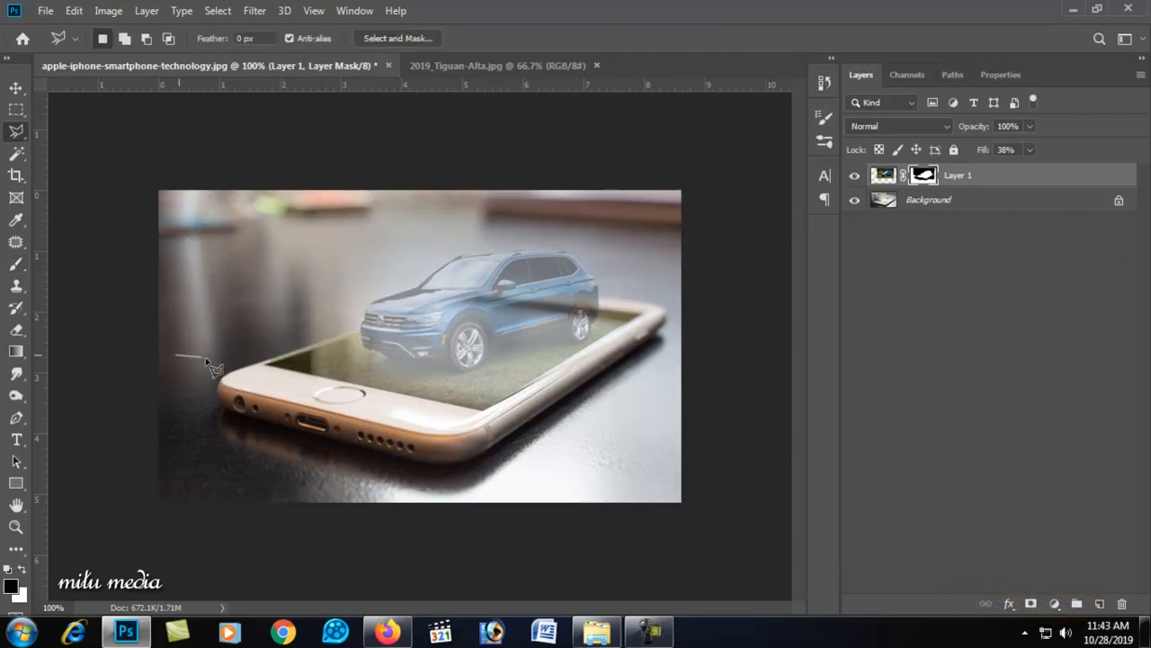
scroll(286, 373, up, 2)
click(270, 368)
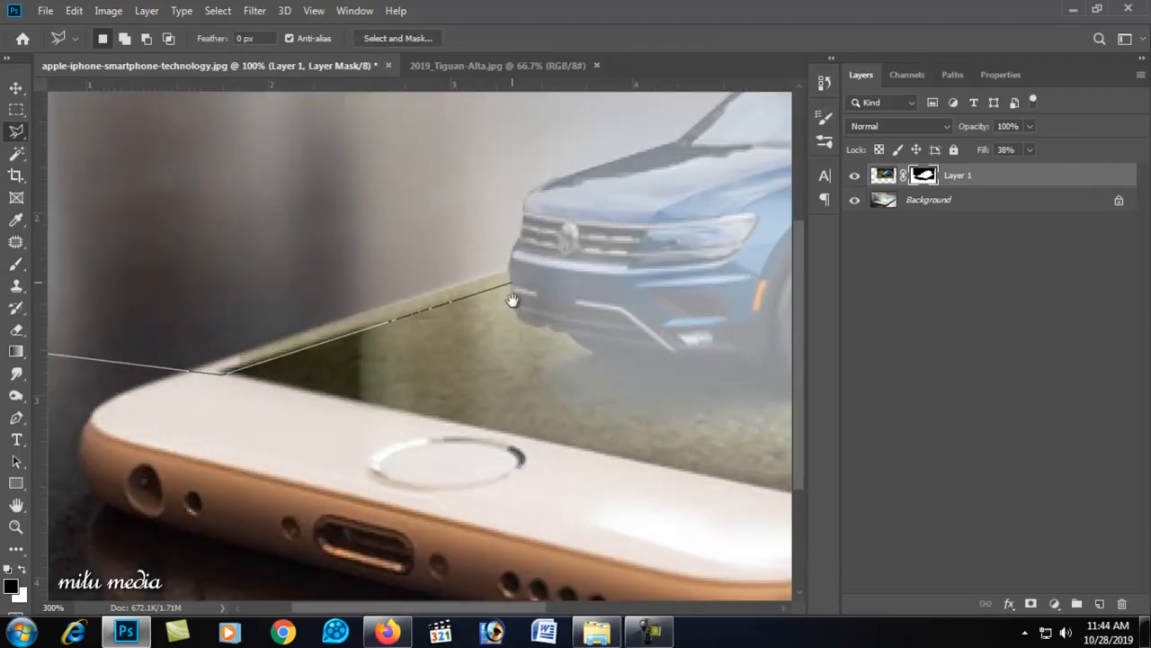
drag(511, 280, 514, 364)
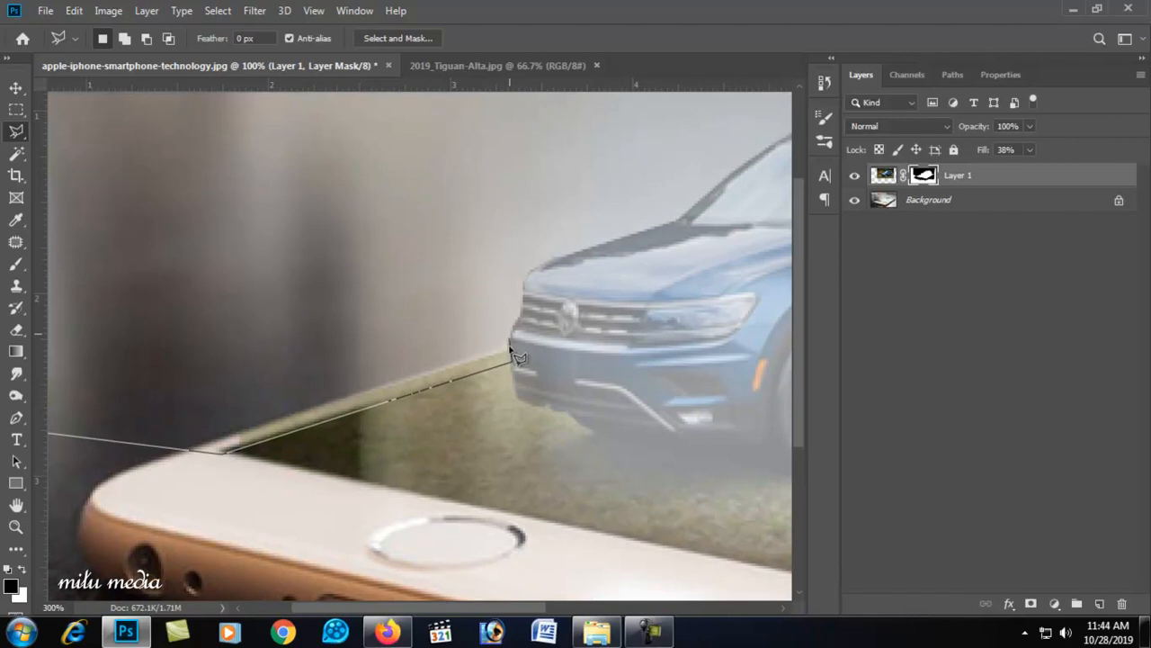
click(506, 333)
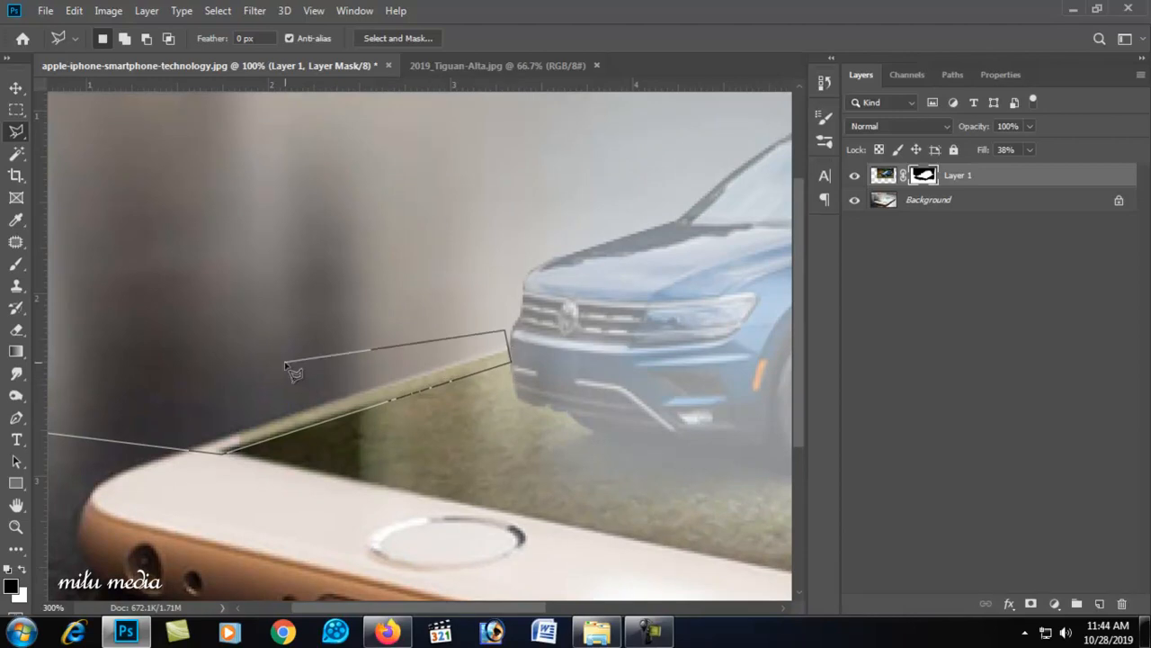
double_click(290, 357)
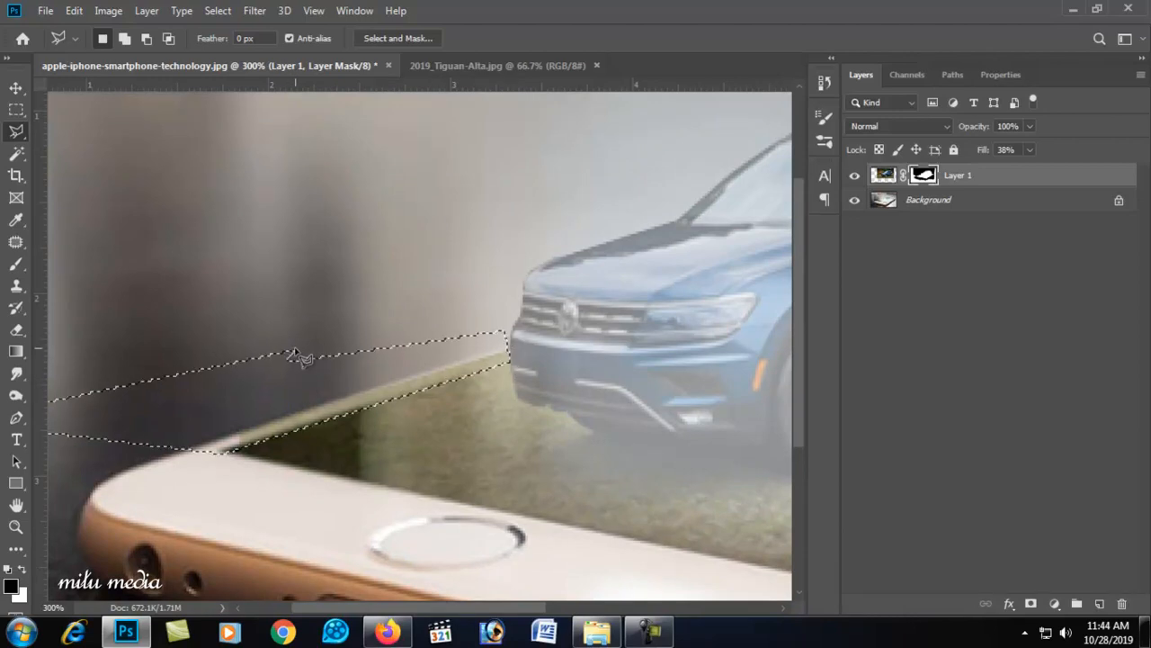
- Paint black on the layer mask inside the selection to hide the grass over the phone's rim, and deselect
click(17, 266)
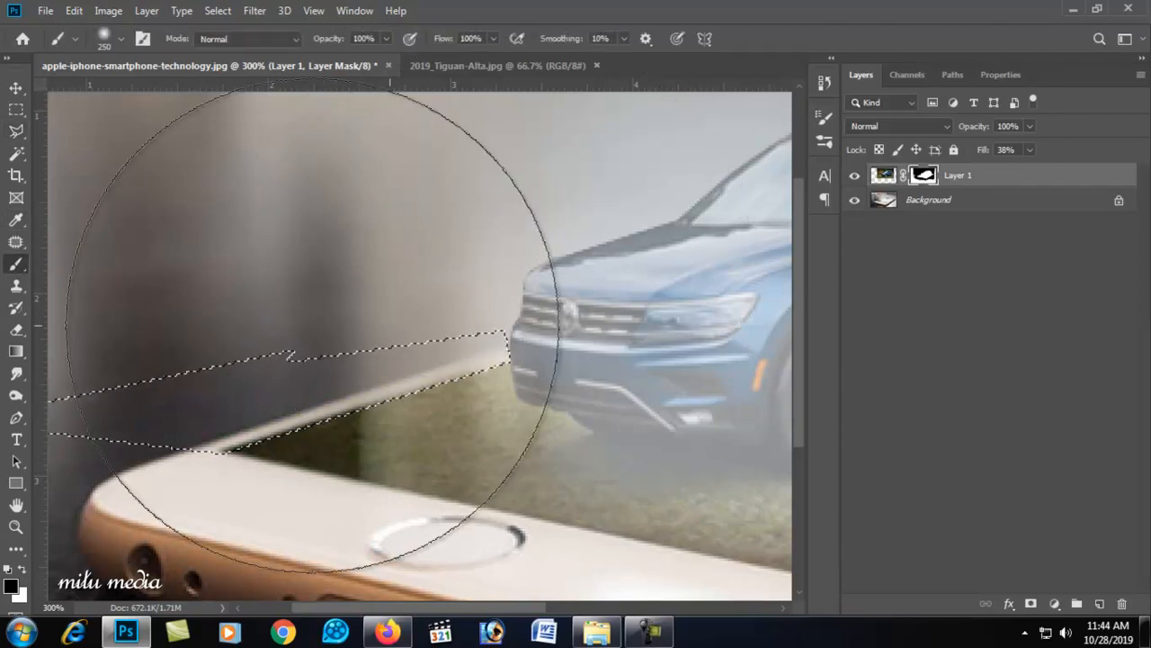
click(17, 109)
click(290, 237)
alt+click(422, 286)
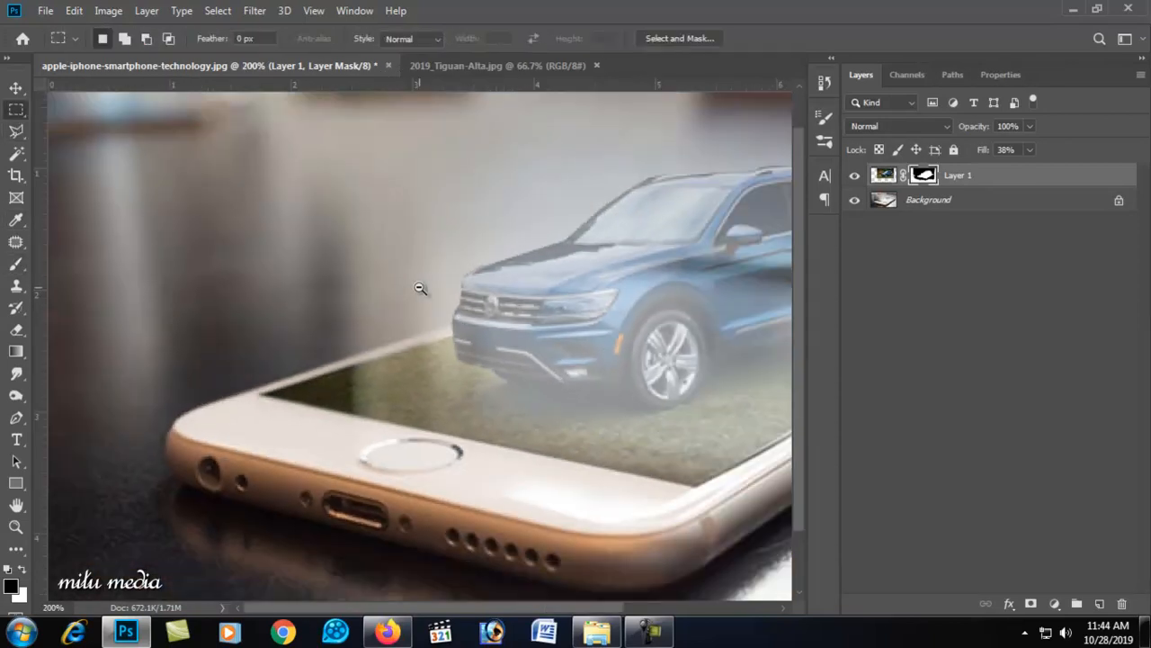
alt+click(422, 288)
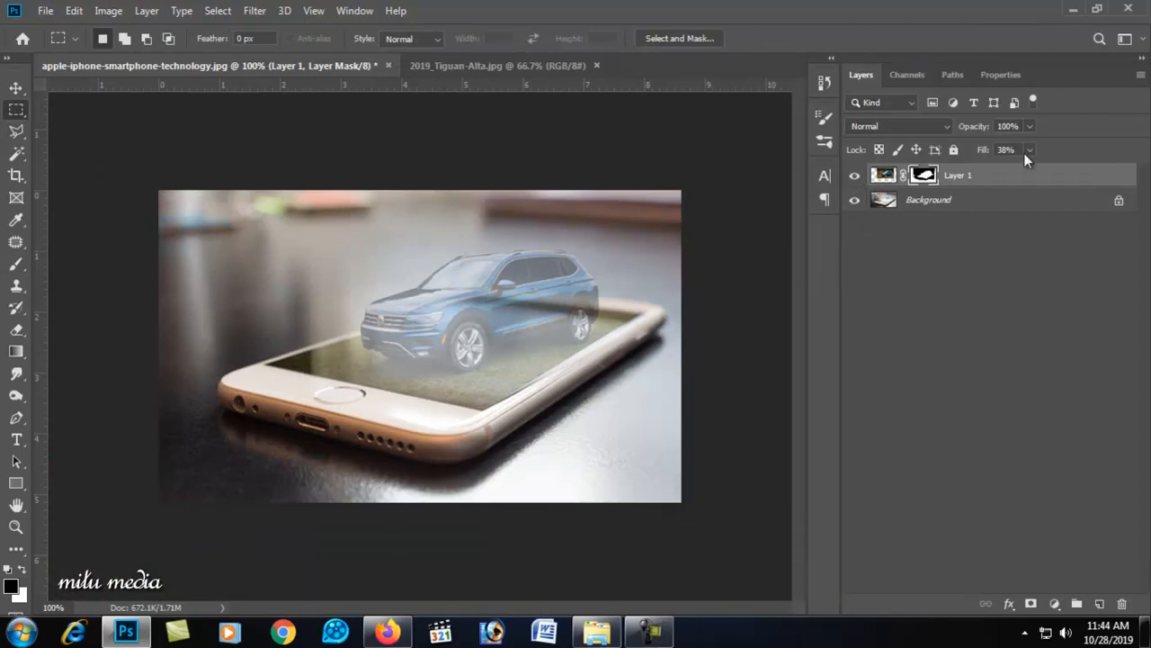
- Set the car layer's fill to 100%
drag(1130, 177, 1129, 173)
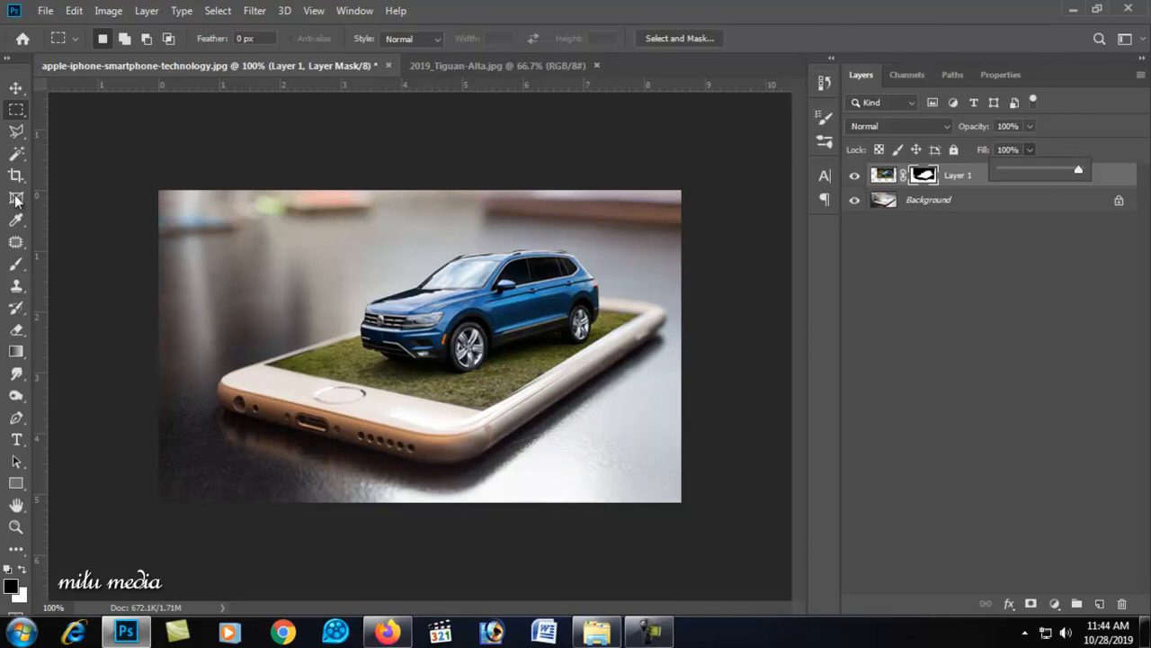
click(16, 88)
scroll(532, 376, up, 1)
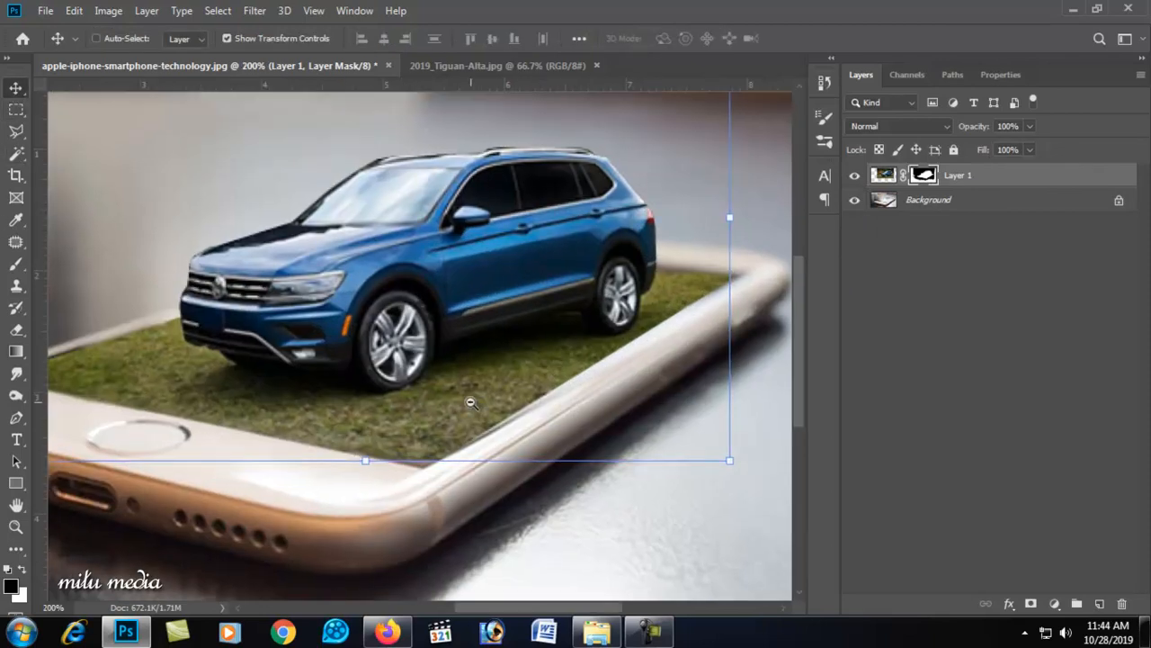
scroll(471, 403, down, 1)
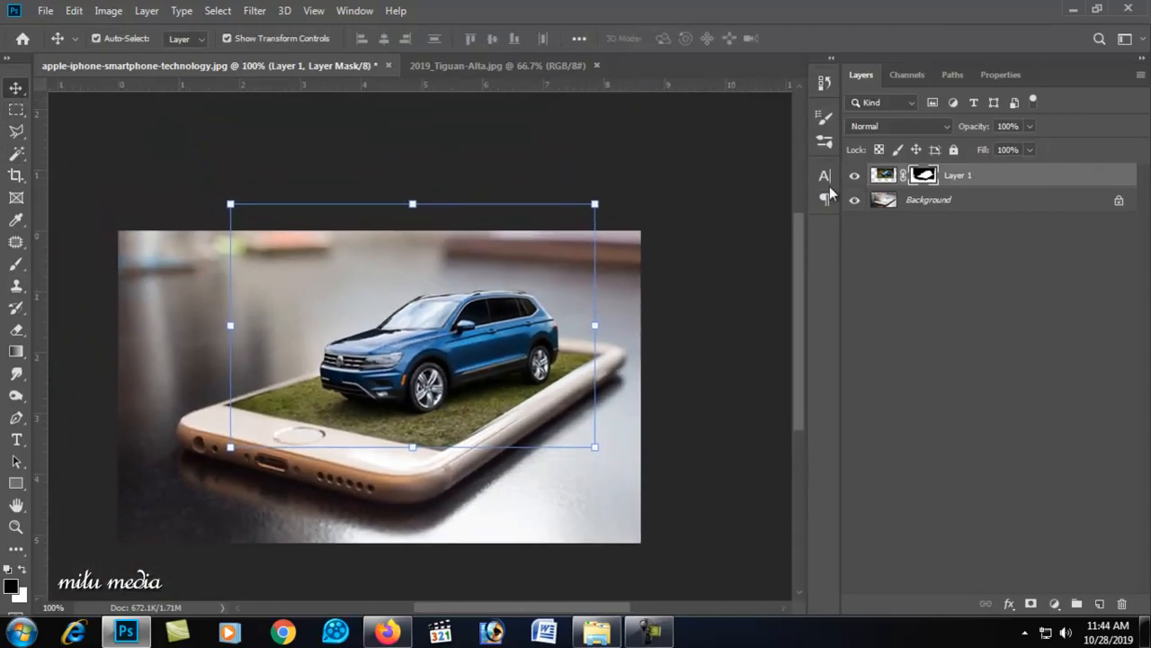
- Duplicate the masked car layer and hide the copy
key(ctrl+j)
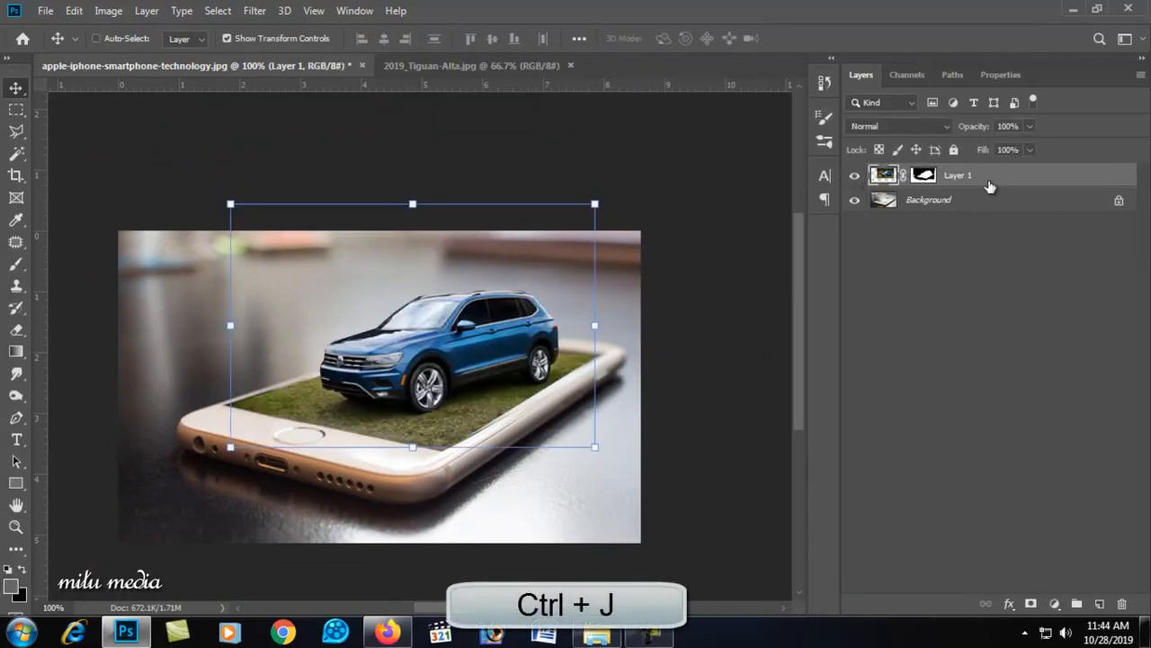
key(ctrl+j)
click(855, 178)
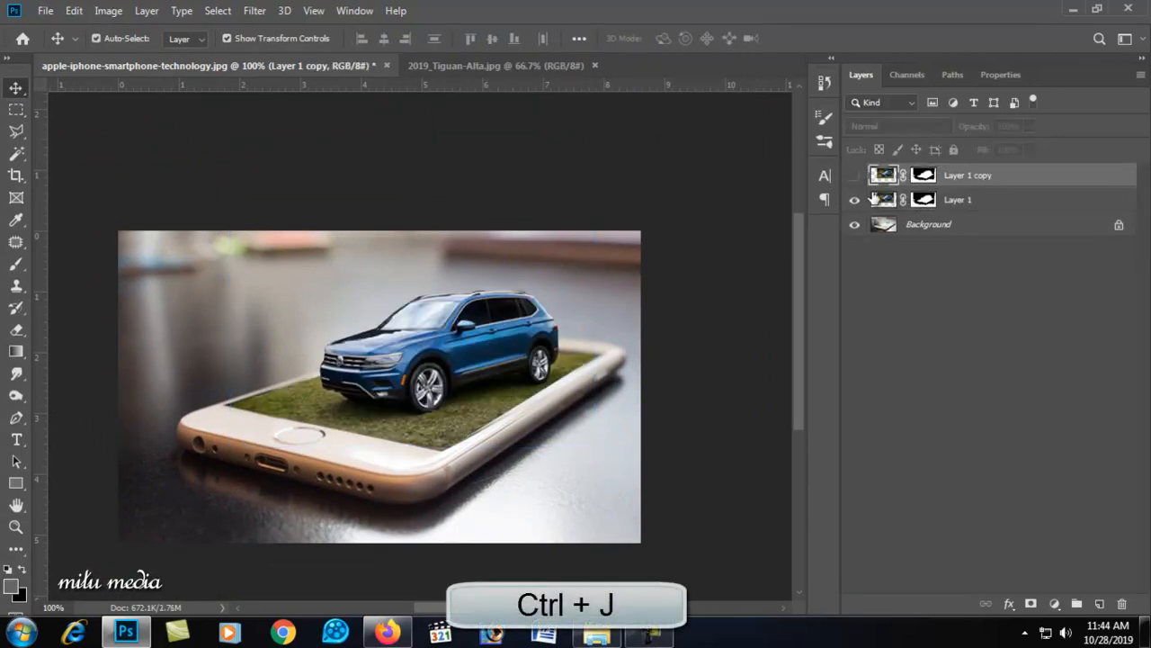
- Set the original car layer, Layer 1, to Multiply blending and show its copy again
click(877, 200)
click(900, 126)
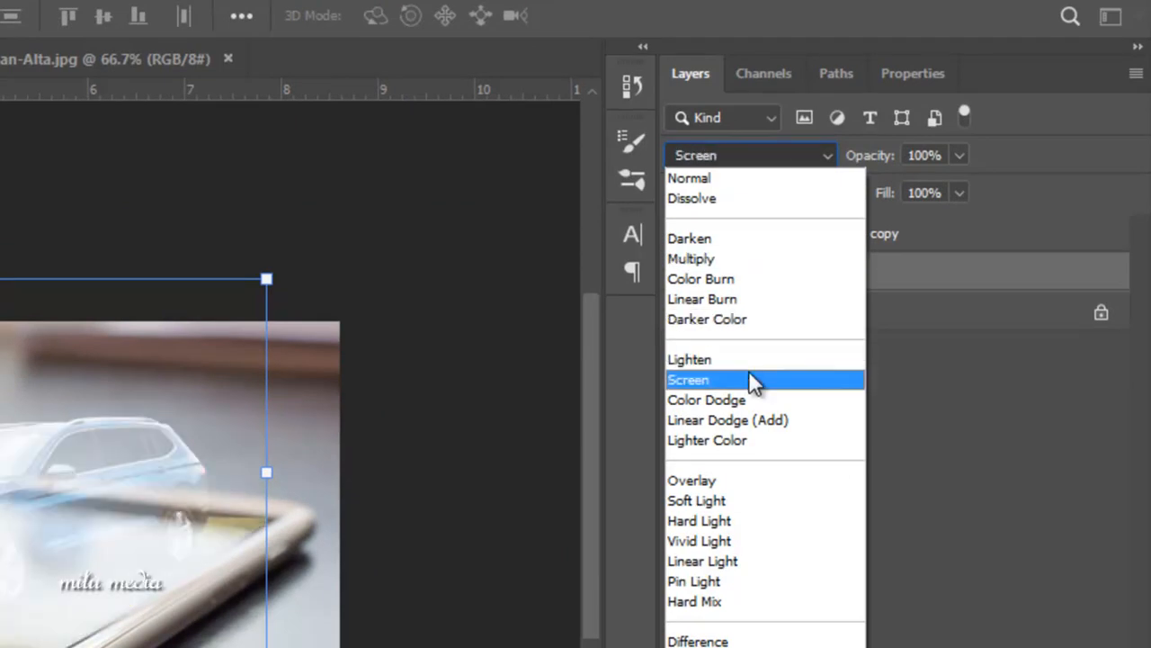
click(728, 262)
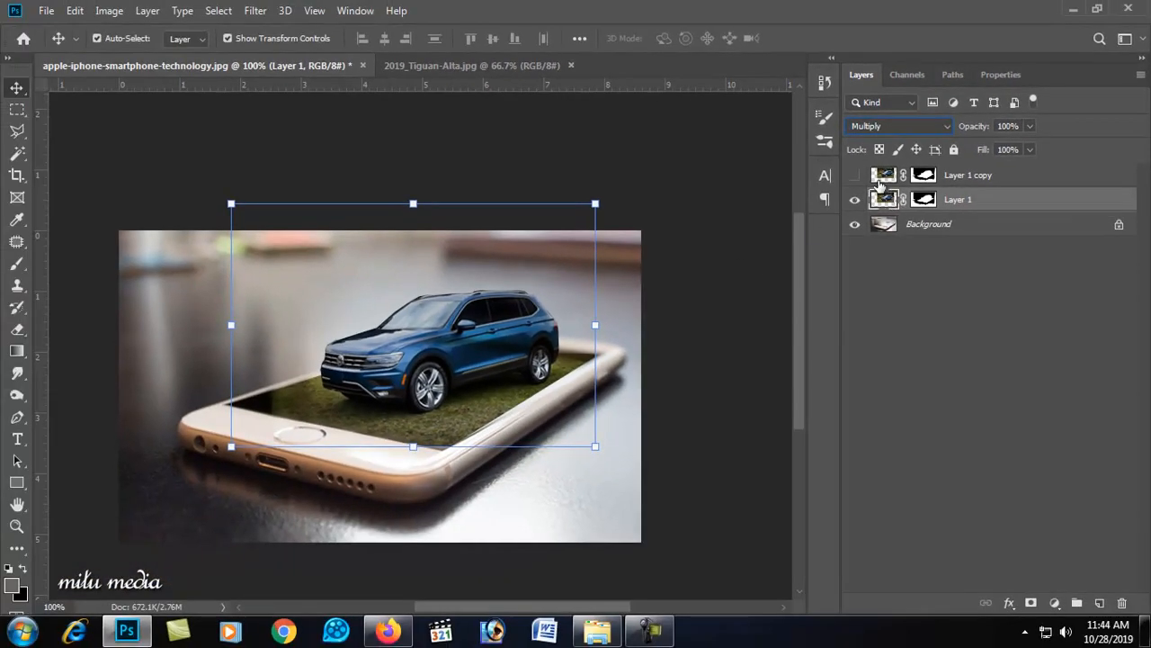
click(855, 177)
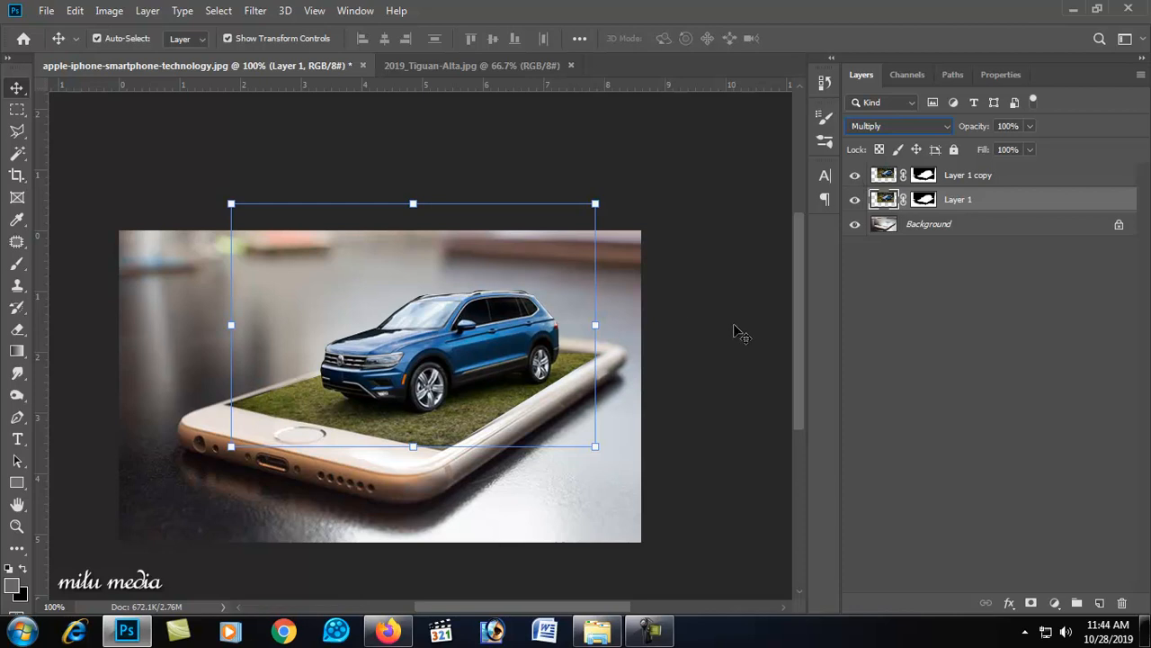
- Paint black on the copy's mask along the grass's edges at the phone screen's border with a soft 59 px brush
click(924, 176)
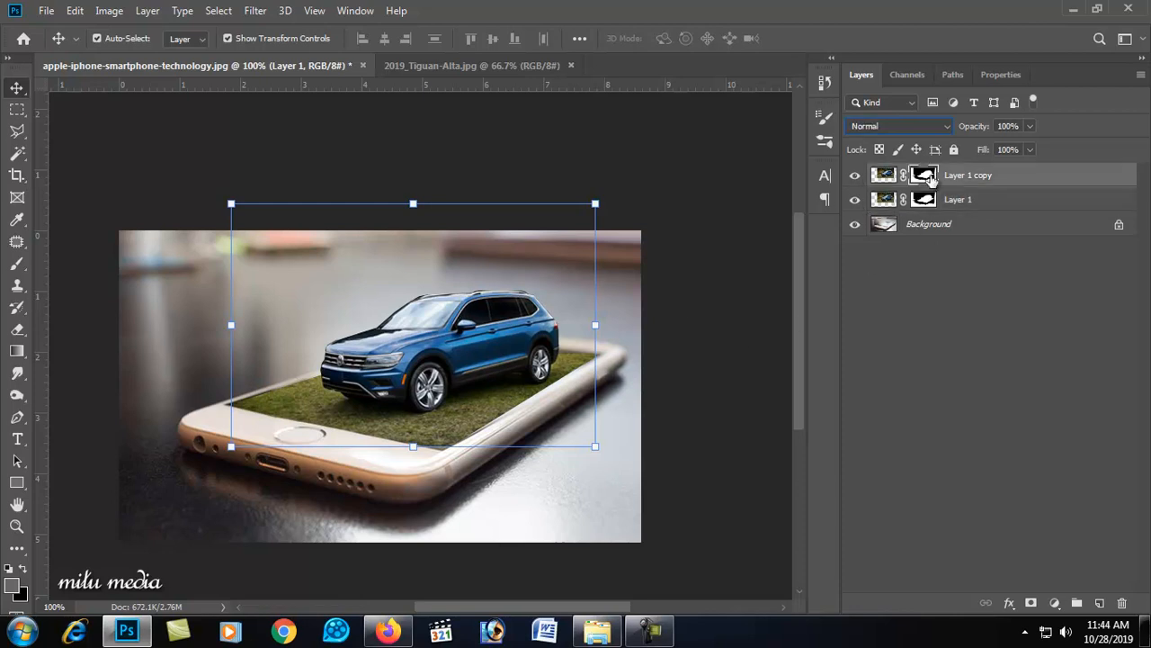
click(17, 265)
ctrl+click(491, 381)
drag(350, 412, 474, 325)
right_click(474, 327)
right_click(399, 313)
drag(502, 232, 518, 230)
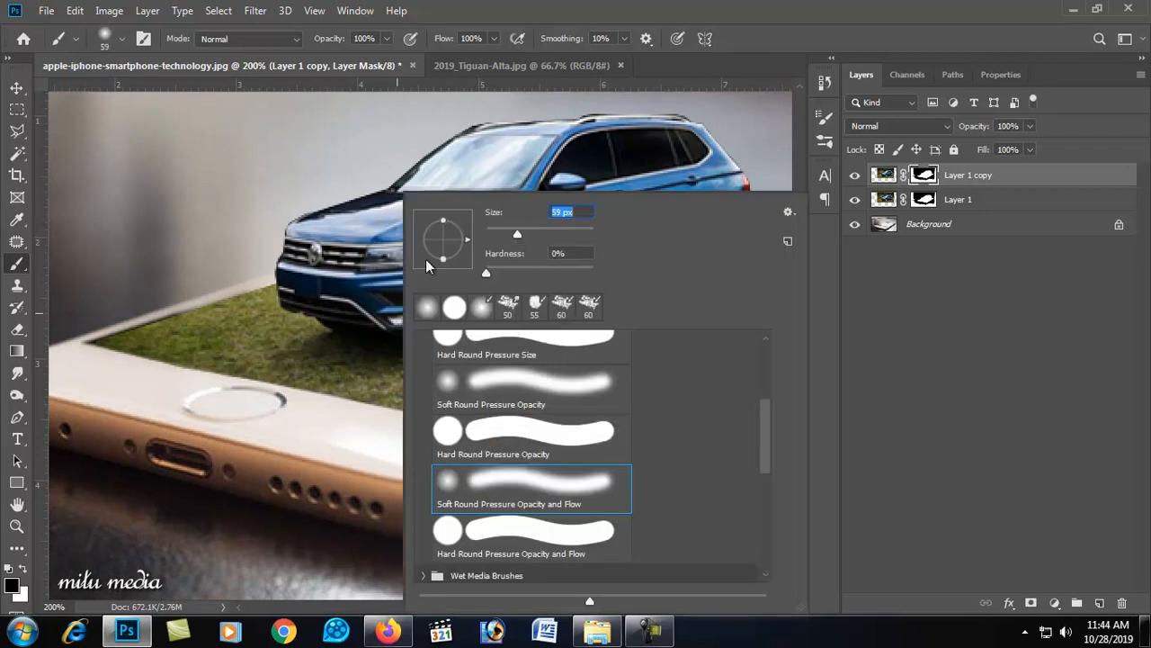
mouse_move(230, 281)
mouse_down()
mouse_move(91, 329)
mouse_move(248, 396)
mouse_move(493, 430)
mouse_move(565, 414)
mouse_up()
drag(648, 367, 353, 447)
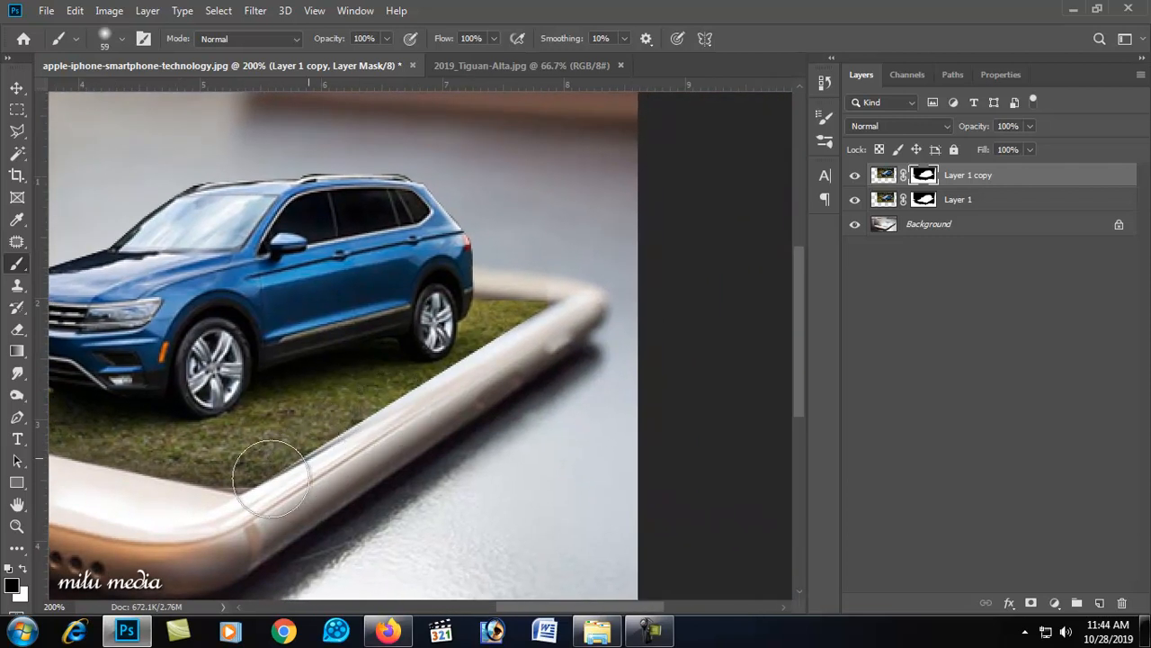
- Reduce the brush to 40 px and paint the copy's mask along the remaining screen edges and corners to blend the grass
right_click(404, 382)
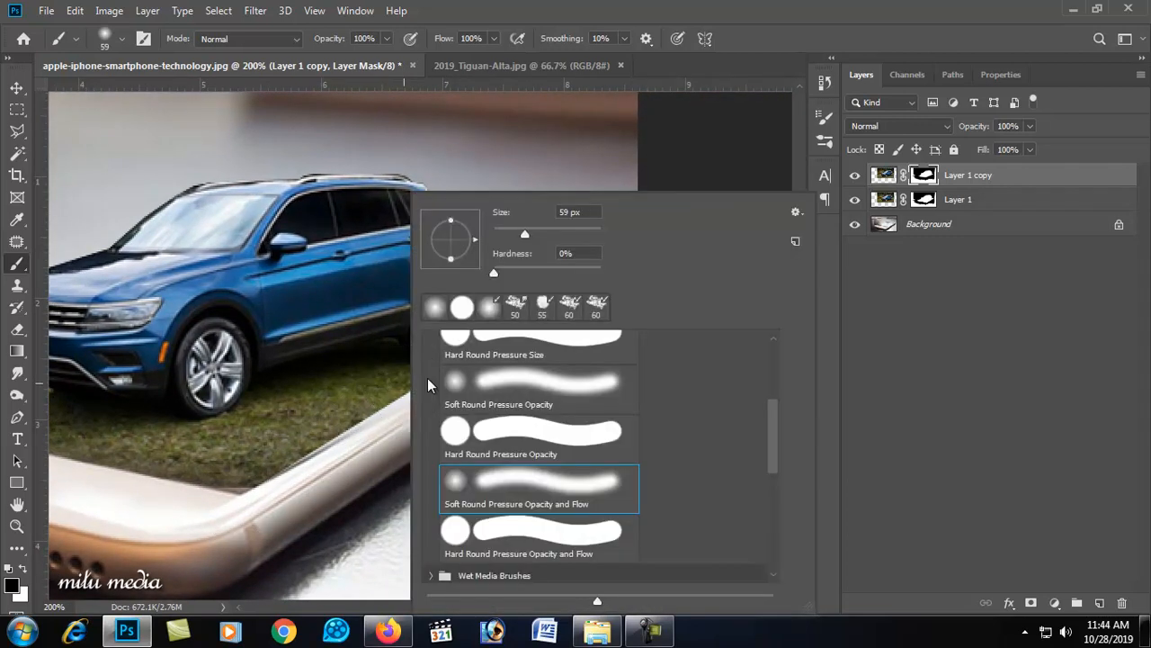
drag(518, 238, 515, 238)
click(352, 419)
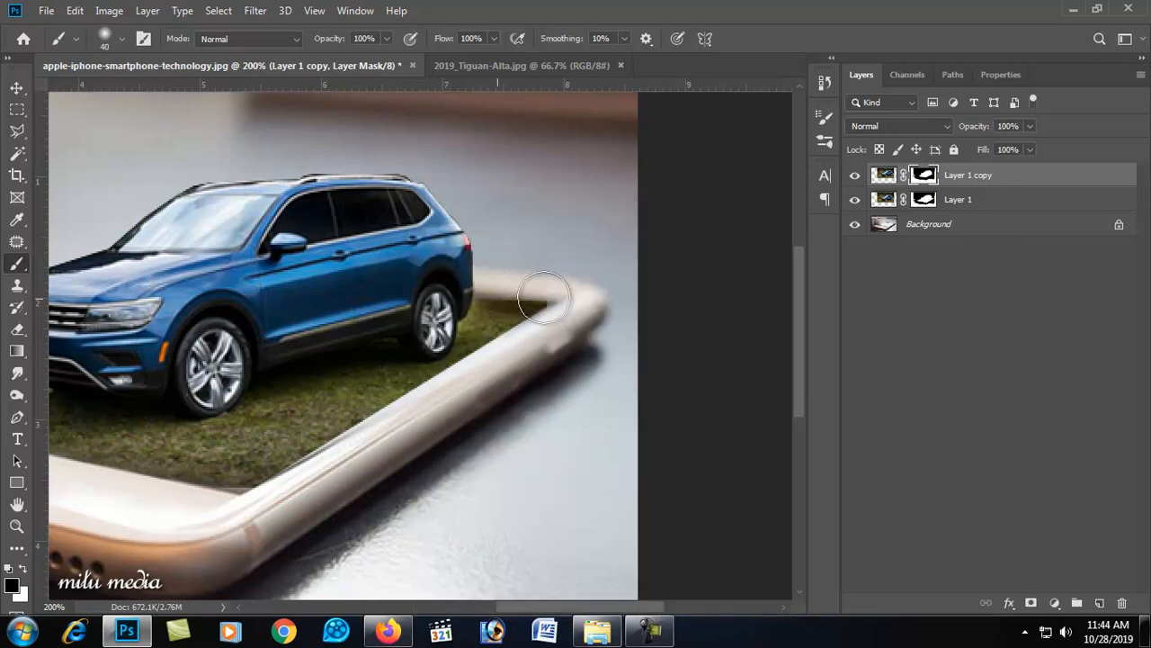
mouse_move(489, 294)
mouse_down()
mouse_move(633, 317)
mouse_move(666, 310)
mouse_up()
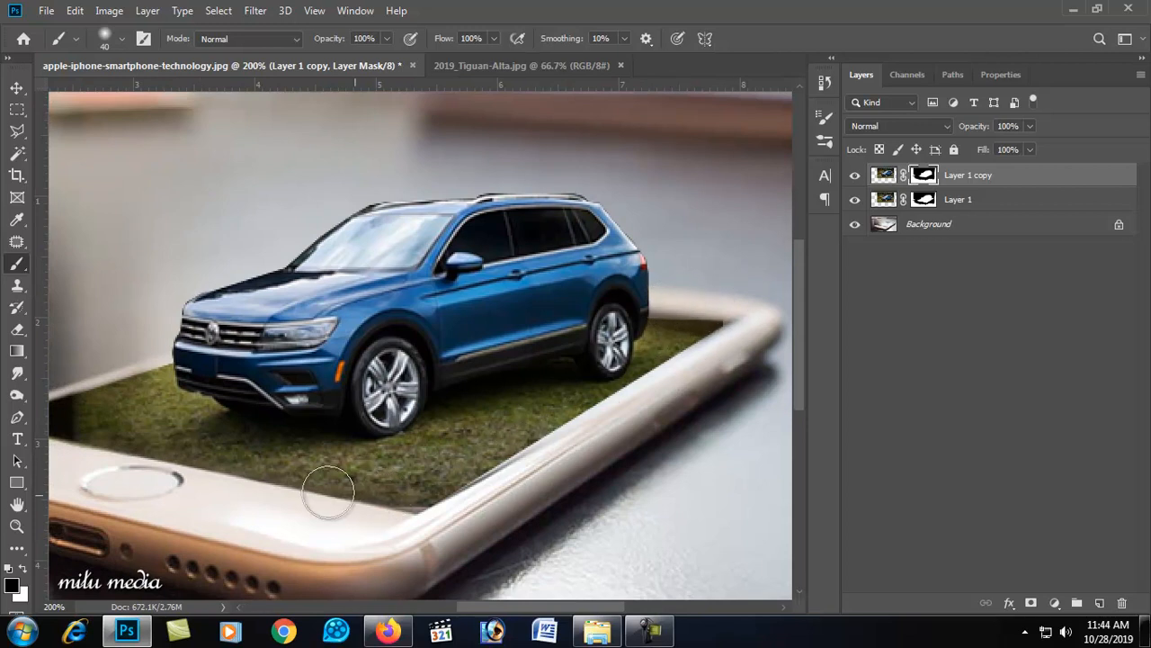
drag(122, 459, 266, 396)
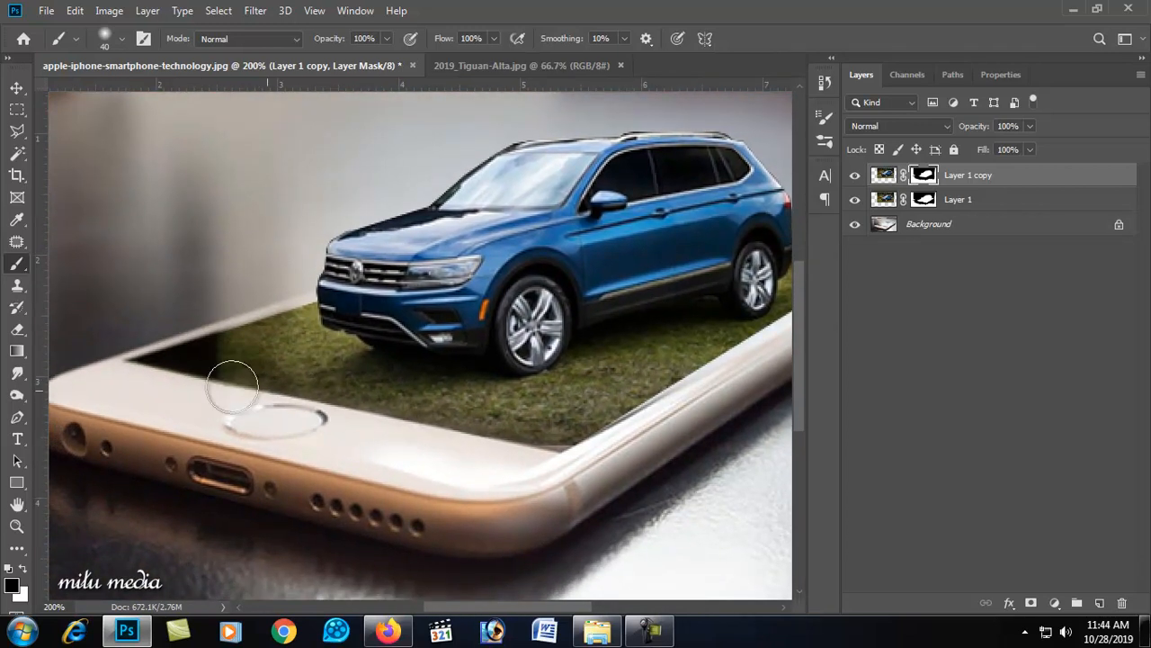
- Compare the composite with Layer 1 copy hidden and shown, and examine the blended grass edges across the whole picture
click(855, 176)
click(855, 176)
click(856, 176)
click(856, 176)
click(855, 176)
click(855, 176)
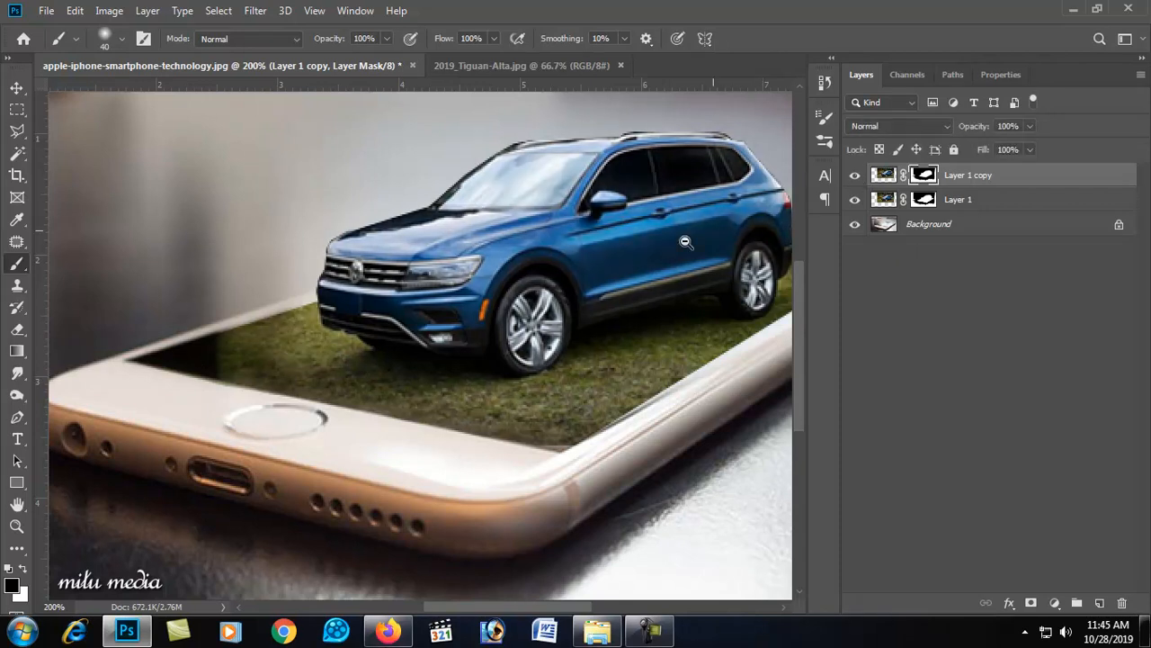
key(ctrl+minus)
key(ctrl+minus)
alt+click(363, 386)
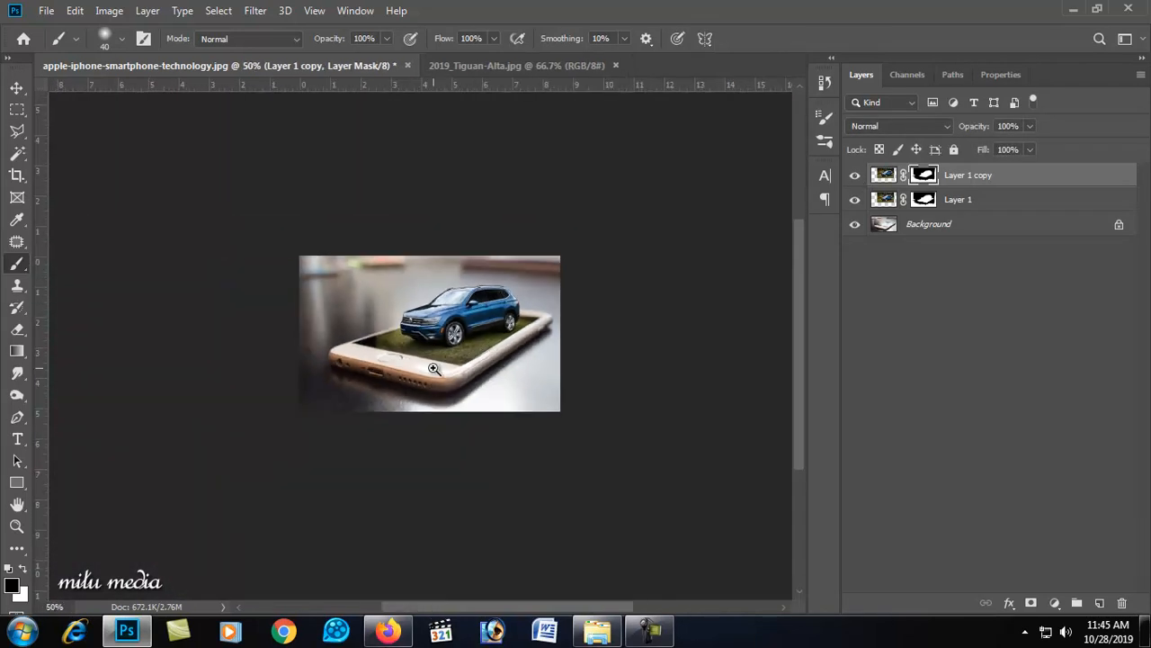
key(ctrl+plus)
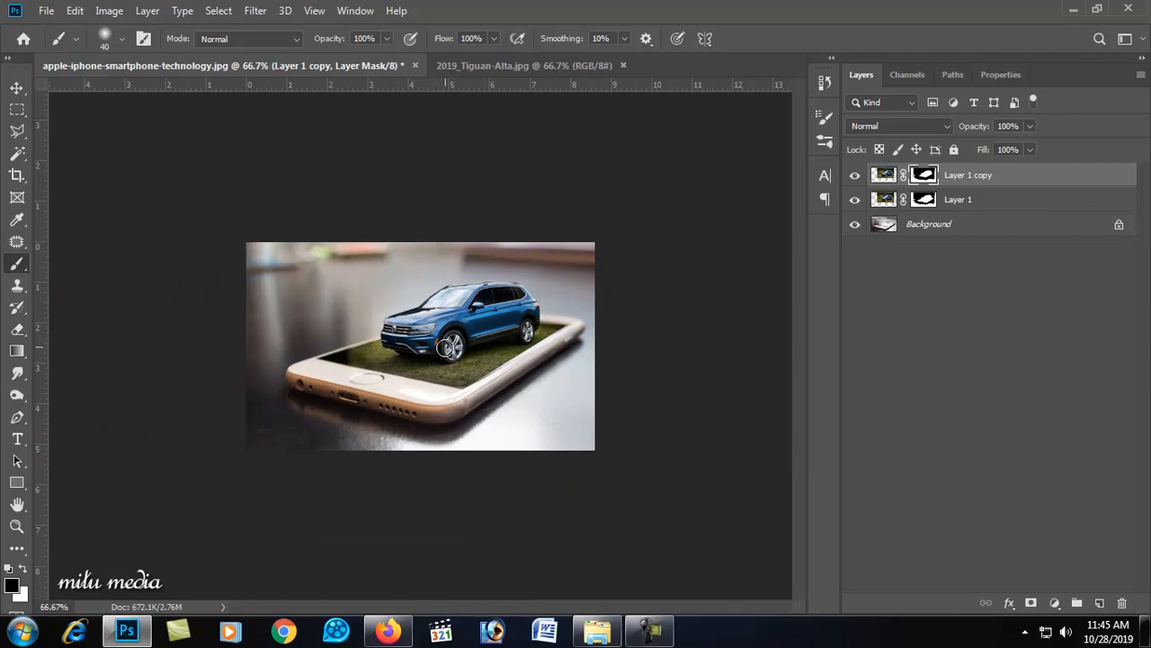
scroll(446, 349, up, 4)
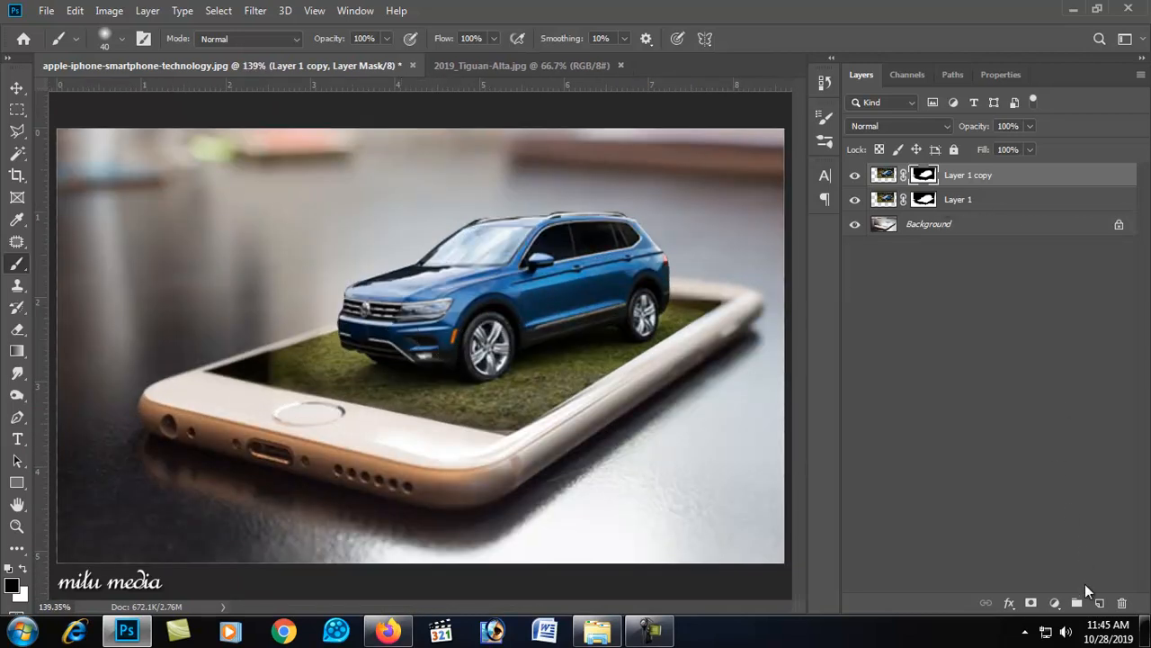
- Add a new layer and dab one white spot above the car with the soft 40 px brush
click(1099, 604)
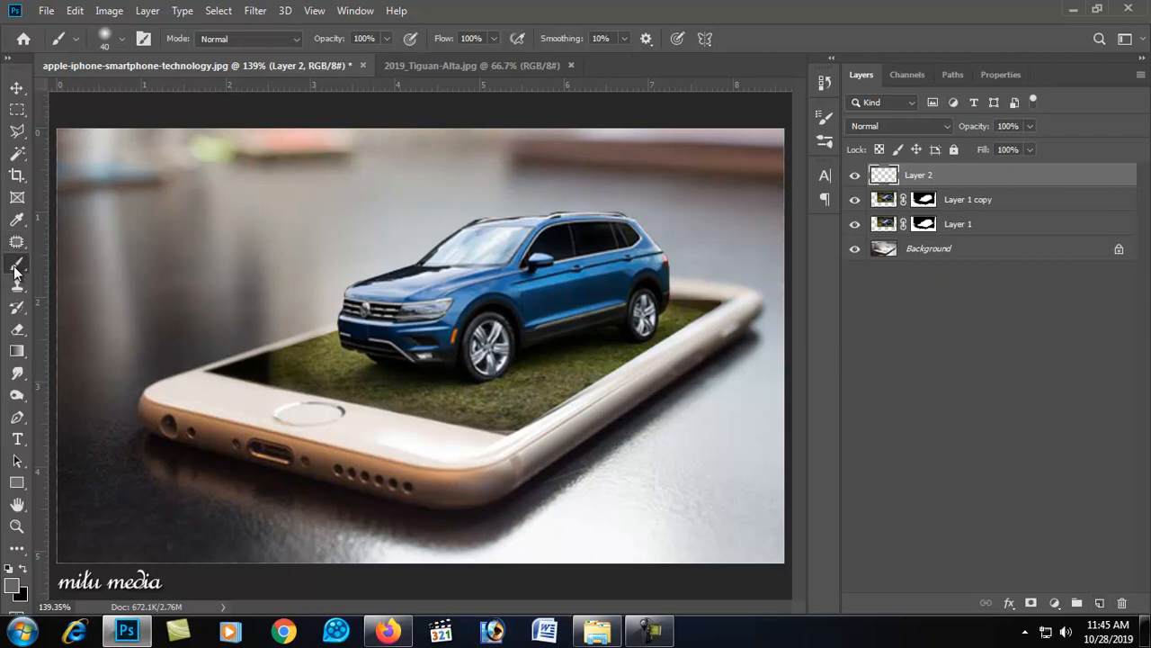
click(105, 39)
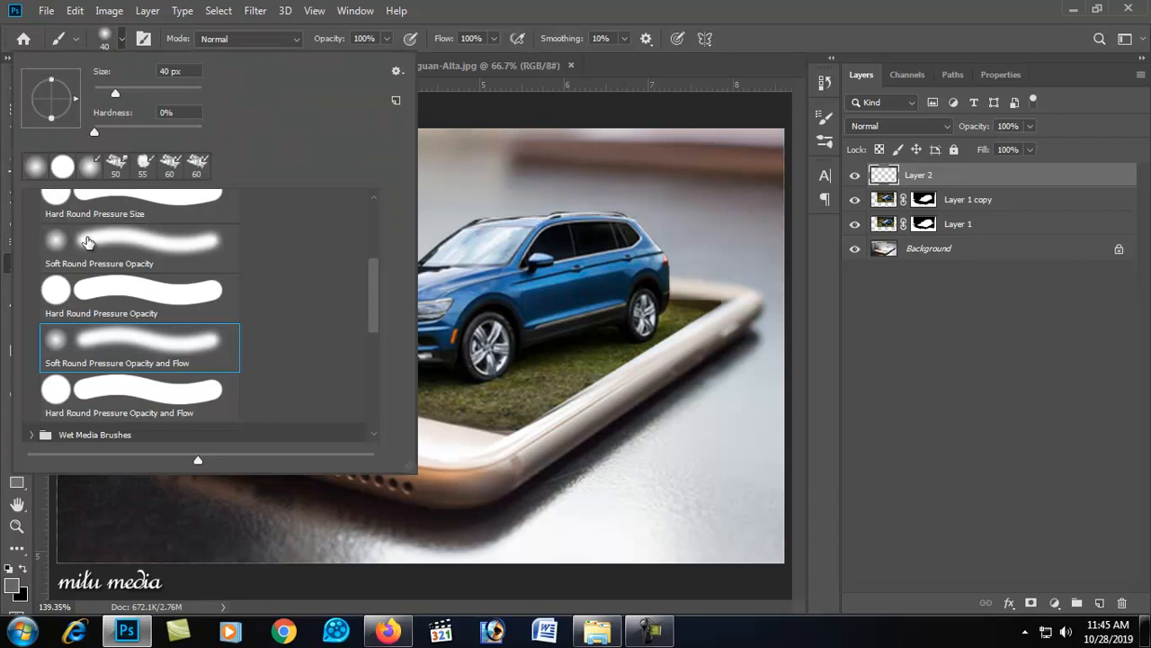
click(486, 192)
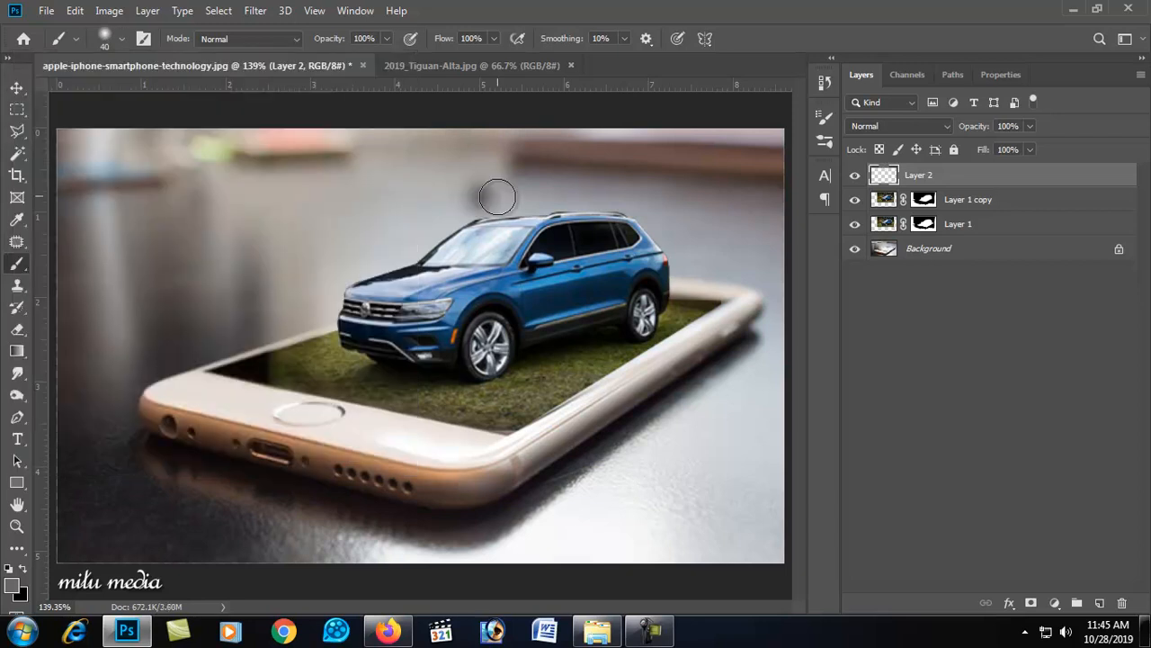
click(25, 570)
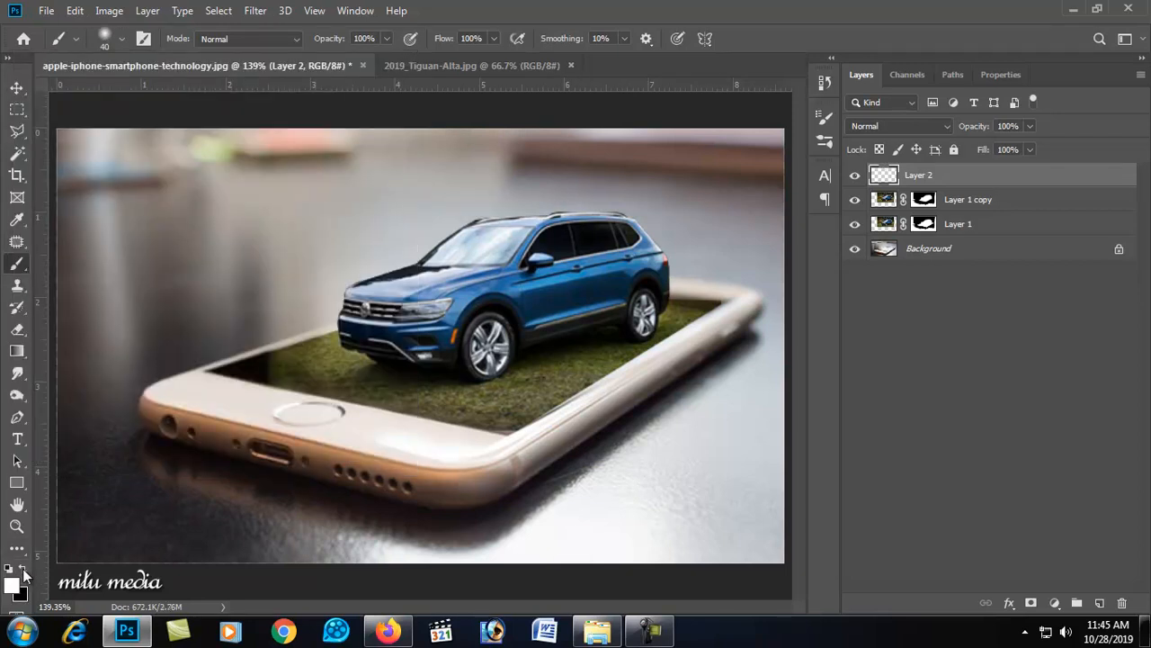
click(437, 168)
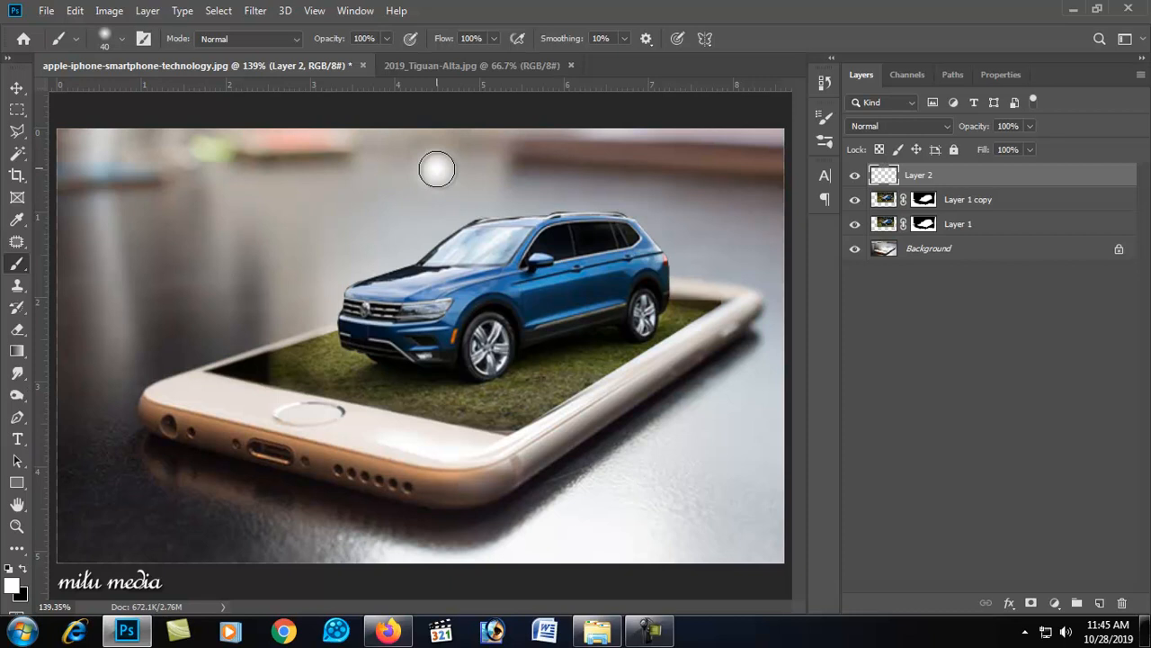
- Move the white spot onto a headlight as a glow, and place resized copies on the other headlight and the car's rear
click(18, 89)
drag(445, 155, 663, 260)
alt+shift+drag(704, 223, 689, 236)
key(Return)
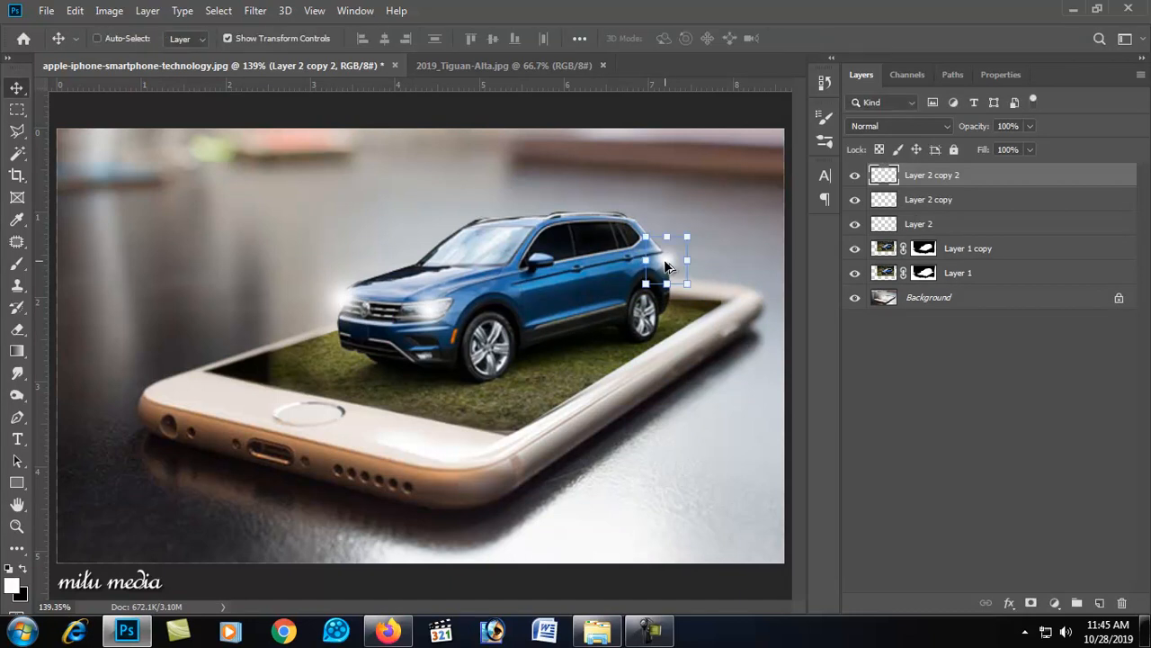
- Undo the resized glow copies and set the original headlight glow layer's blend mode to Soft Light
key(ctrl+z)
key(ctrl+z)
key(ctrl+z)
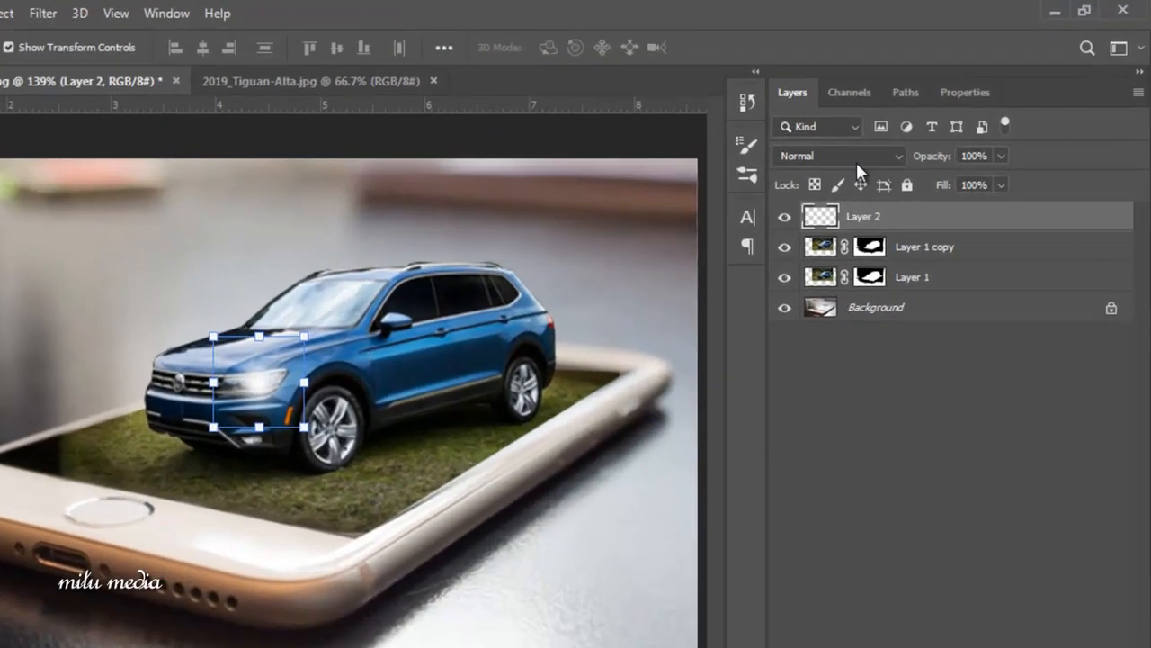
click(925, 128)
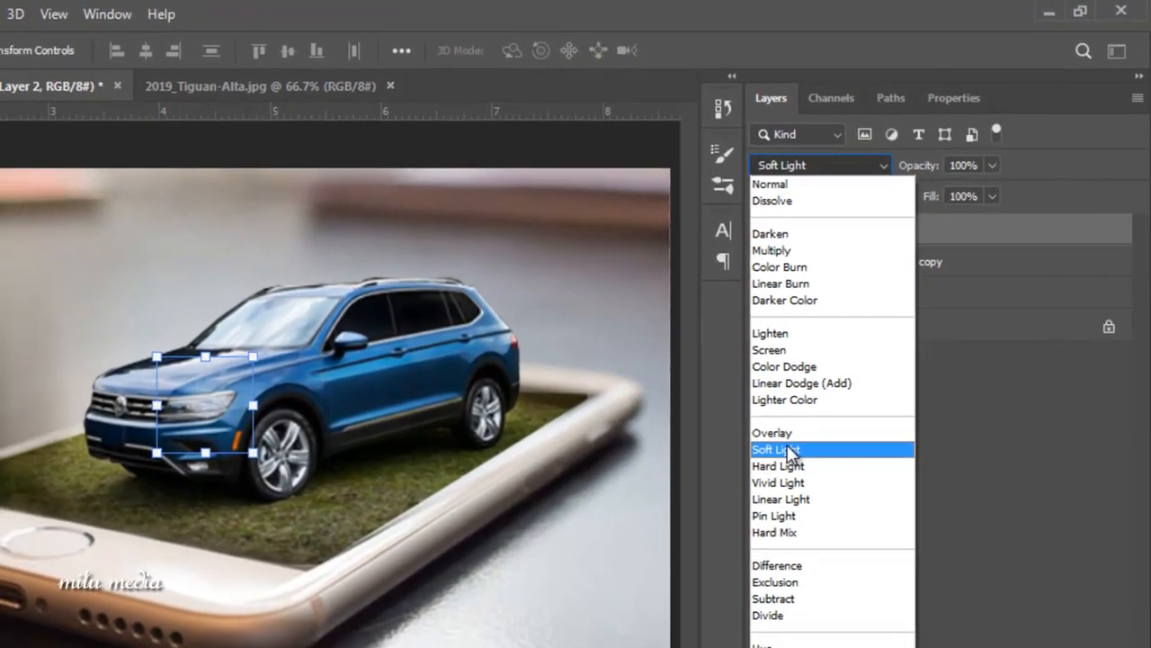
click(787, 450)
- Duplicate the Soft Light glow layer, merge the copy down into it, and slightly reduce the merged glow's height
key(ctrl+j)
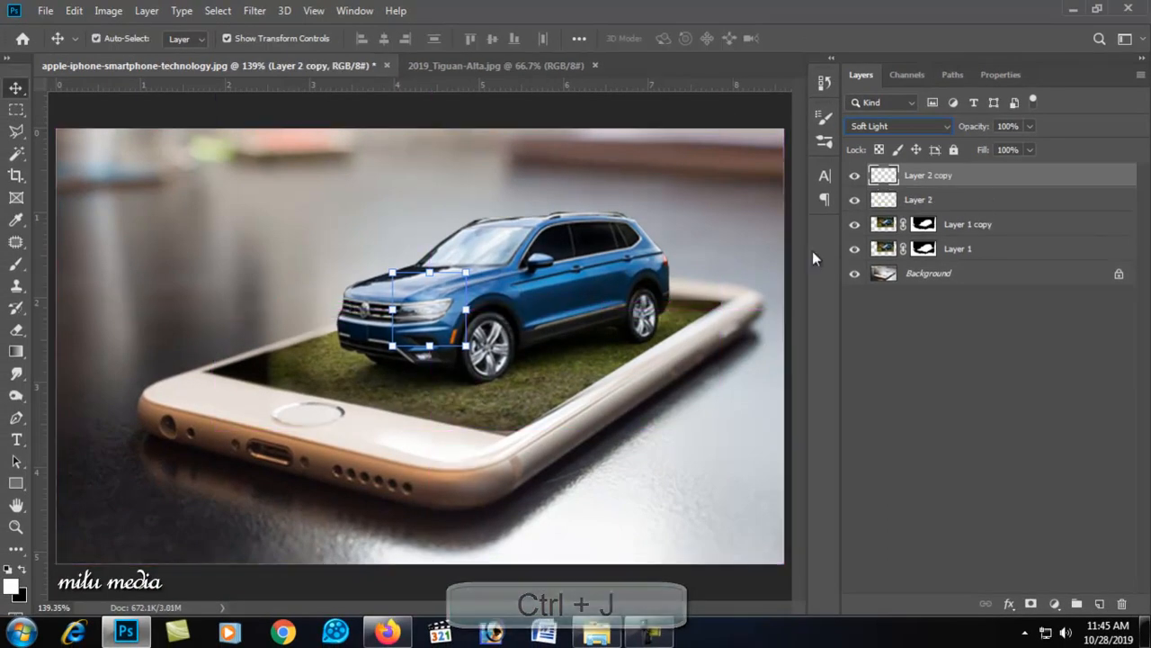
key(ctrl+e)
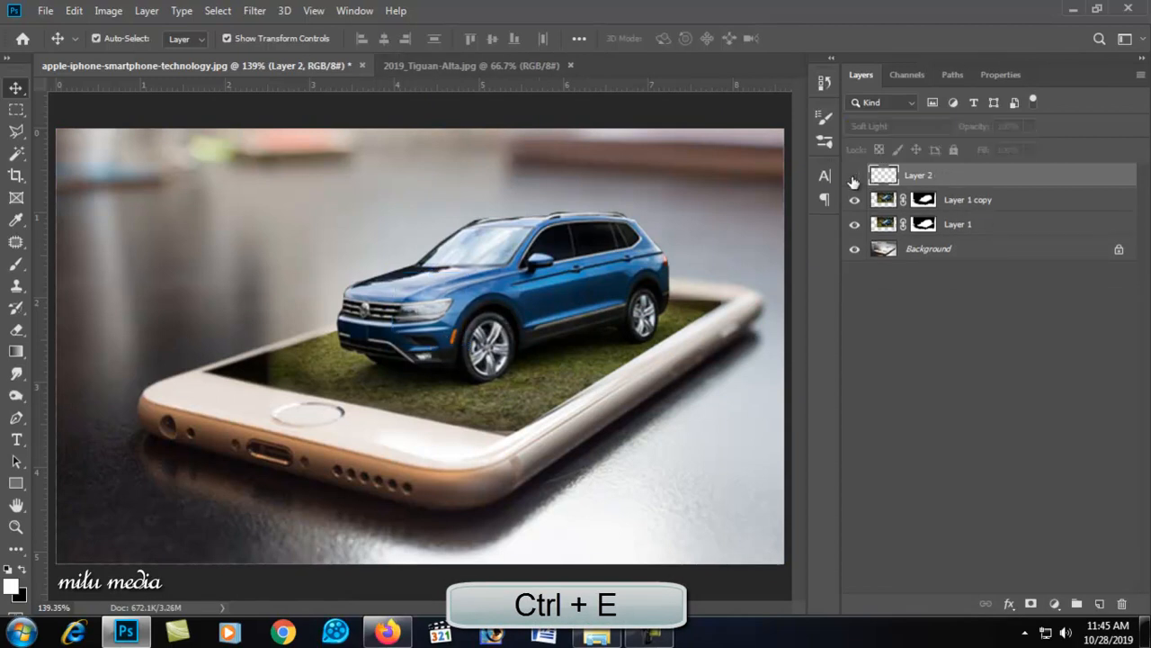
drag(470, 270, 469, 274)
key(Return)
- Place a copy of the glow on the other headlight at about 63% width and 58% height, and another shrunken copy on the car's rear
drag(434, 320, 334, 310)
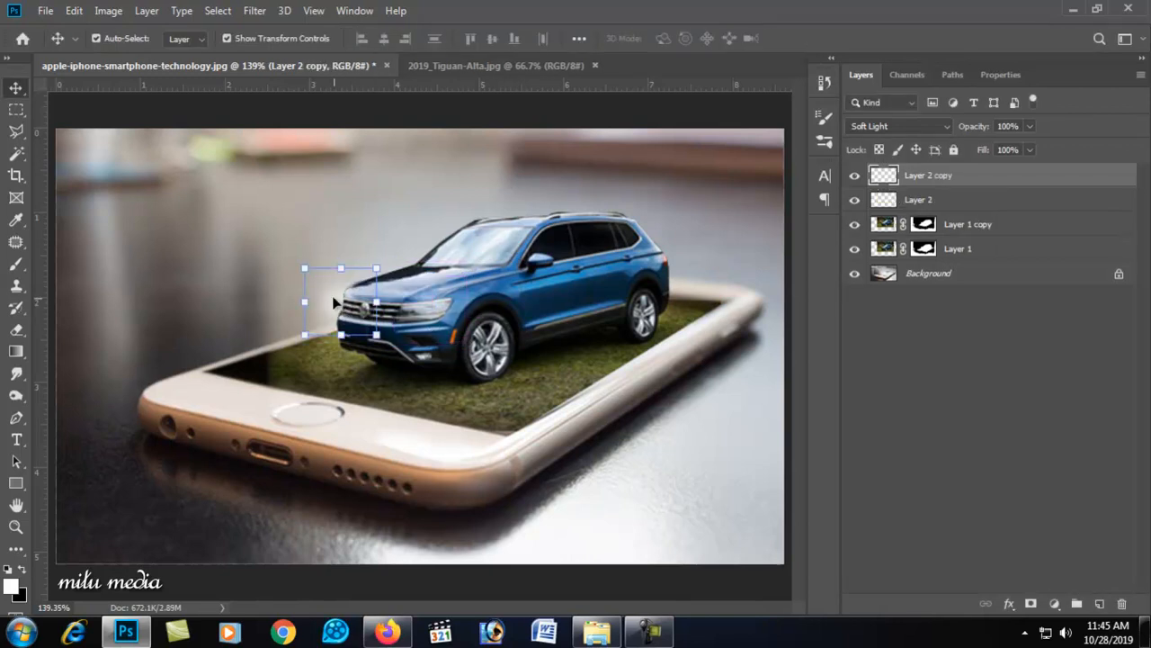
mouse_move(304, 268)
mouse_down()
mouse_move(317, 237)
mouse_move(317, 282)
mouse_up()
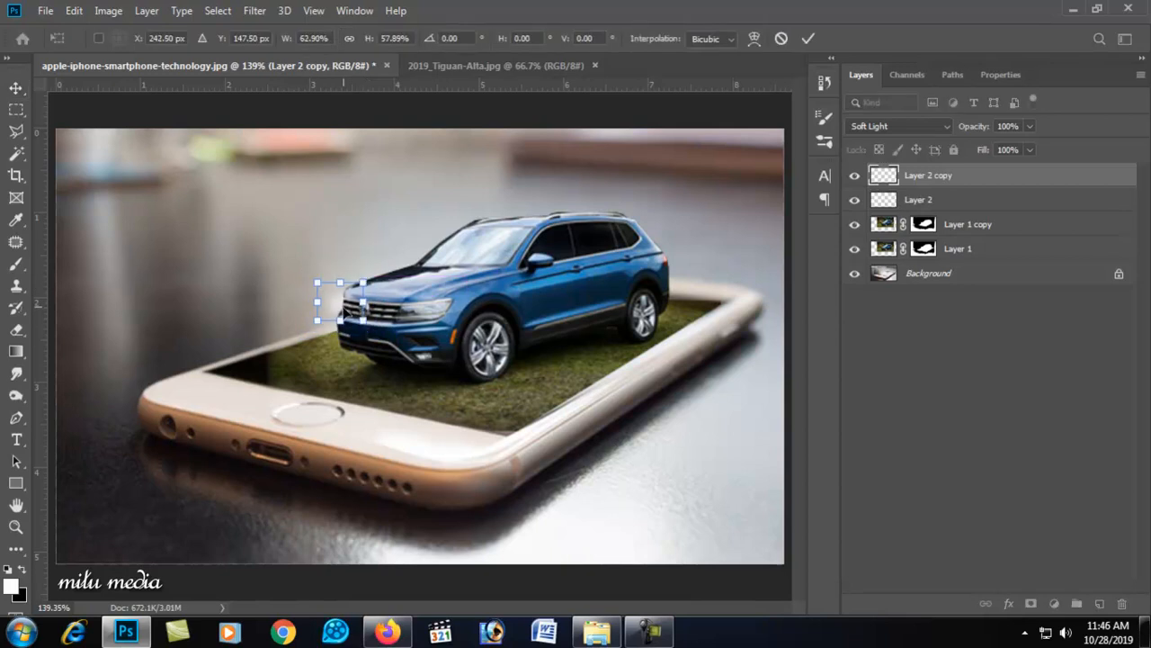
drag(441, 316, 666, 267)
drag(693, 231, 664, 267)
key(Return)
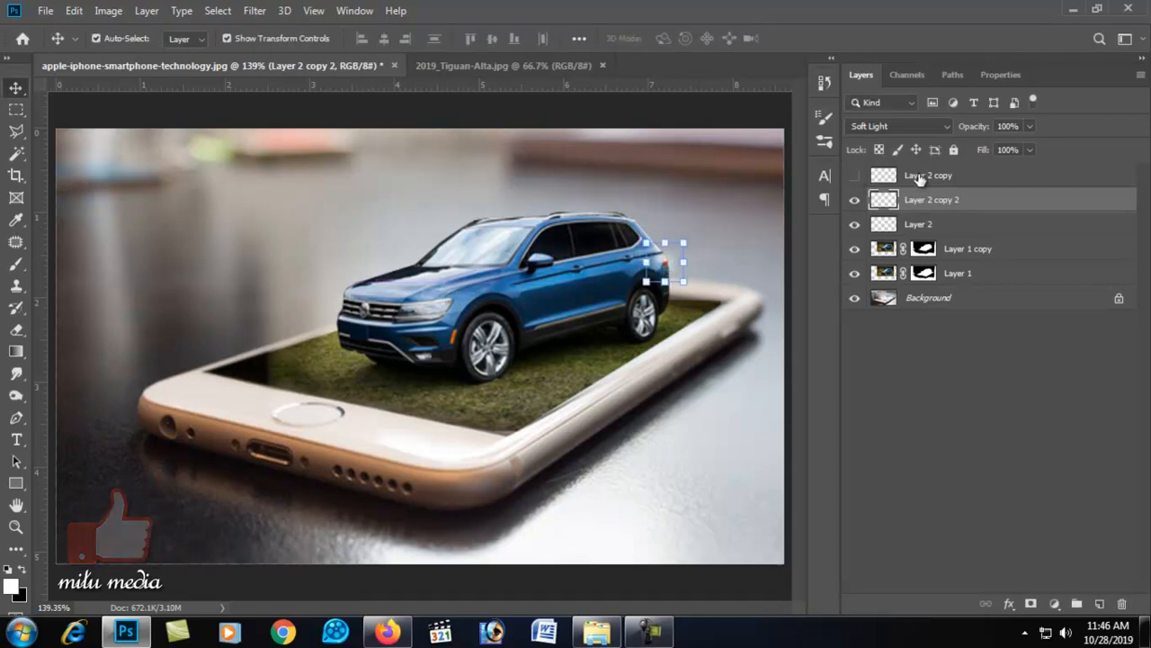
- Group the three glow layers, Layer 2 and its two copies, and deselect the group
click(874, 177)
shift+click(946, 225)
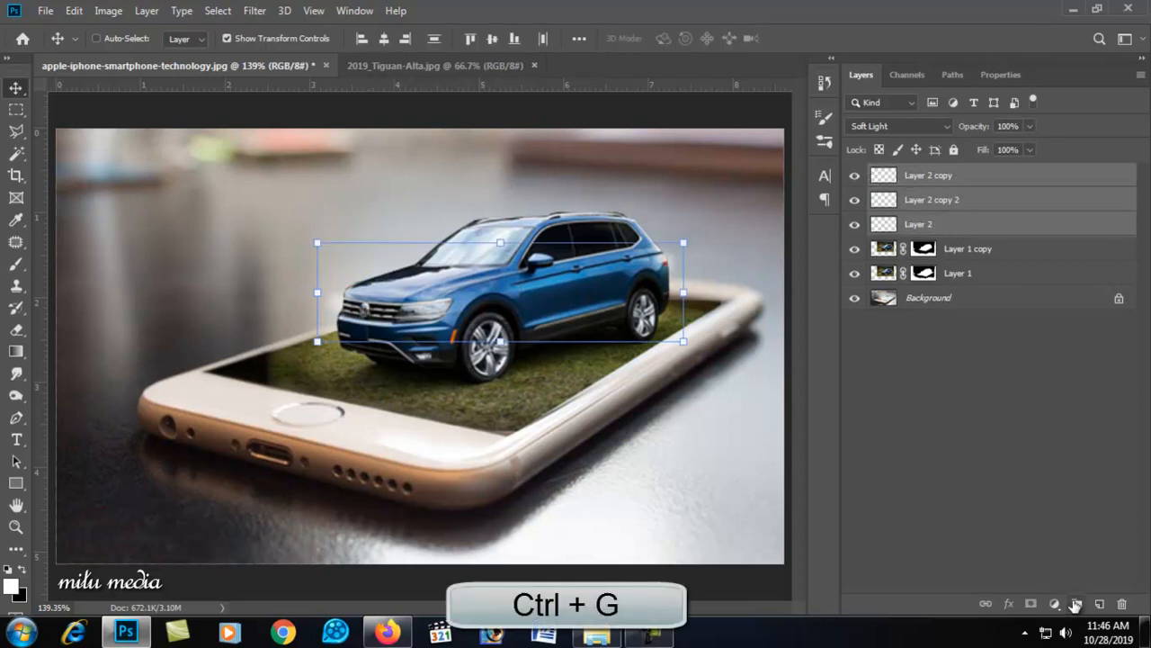
key(ctrl+g)
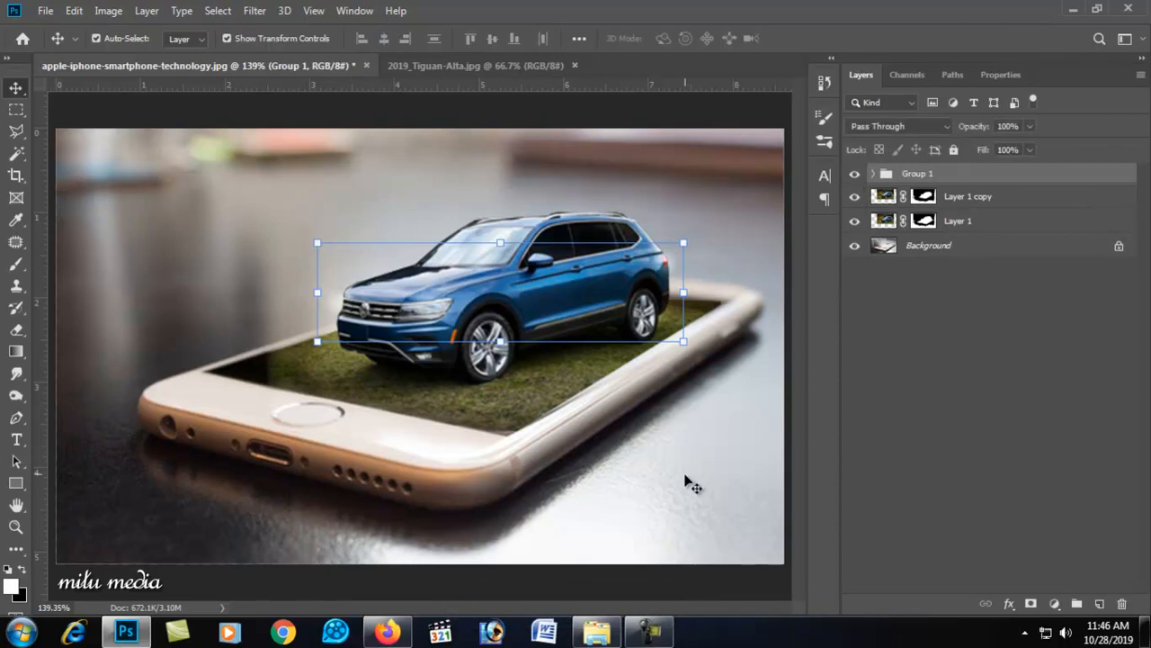
click(689, 477)
- Raise the saturation of the car on Layer 1 copy to +39 with Hue/Saturation
key(ctrl+1)
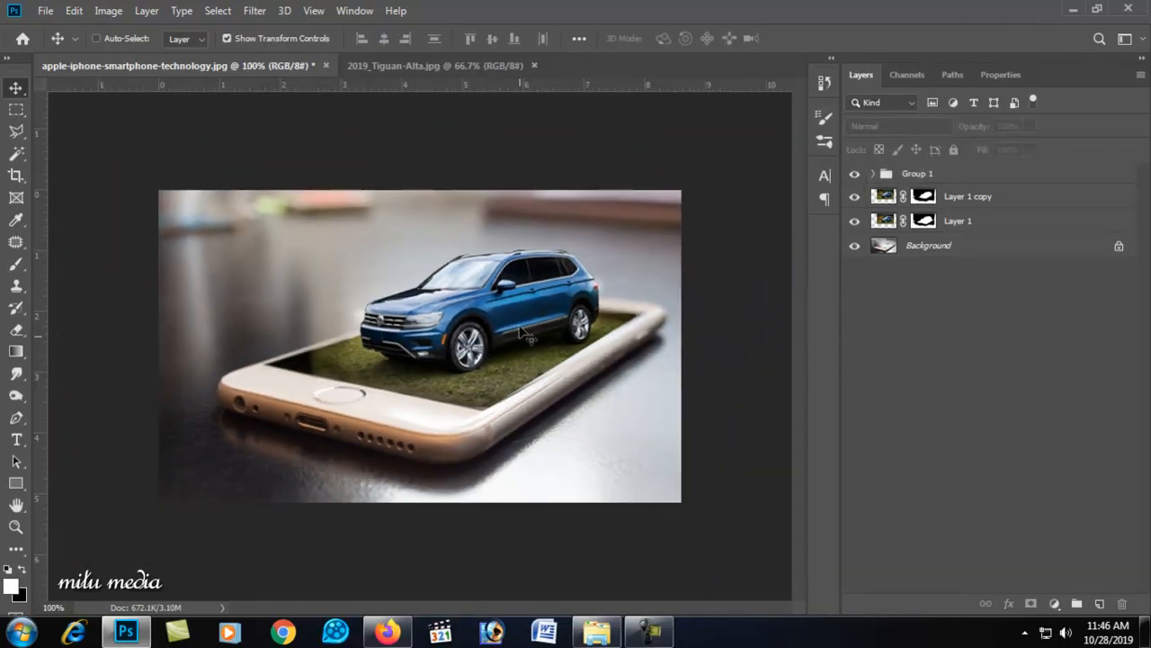
ctrl+click(520, 317)
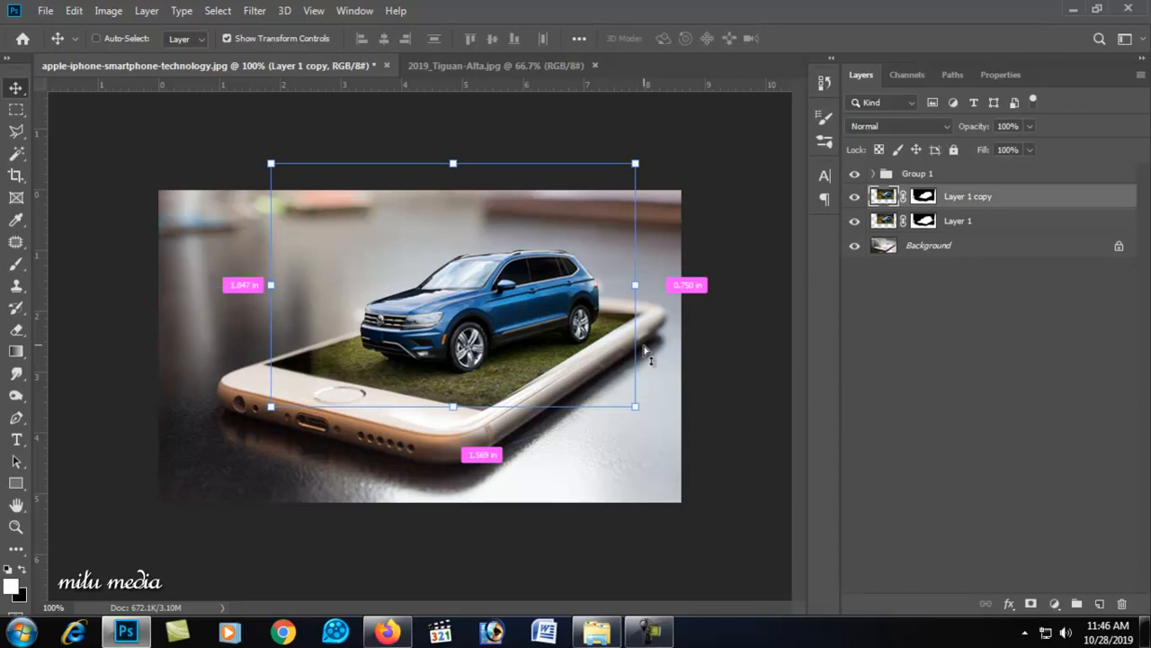
key(ctrl+u)
click(784, 286)
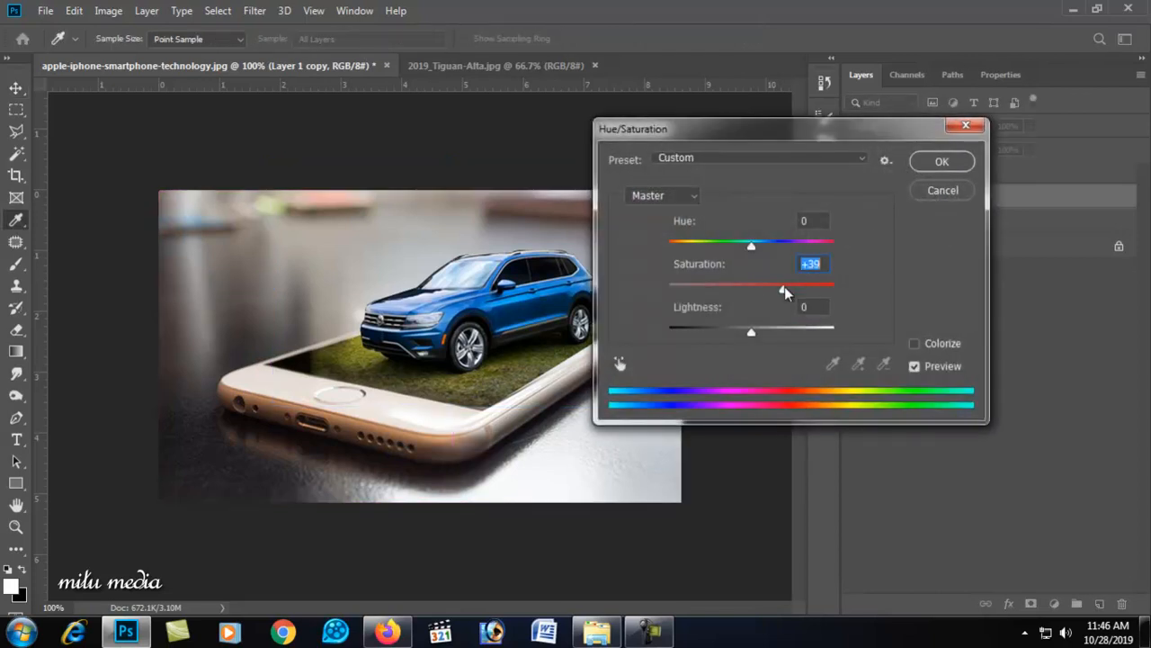
click(941, 162)
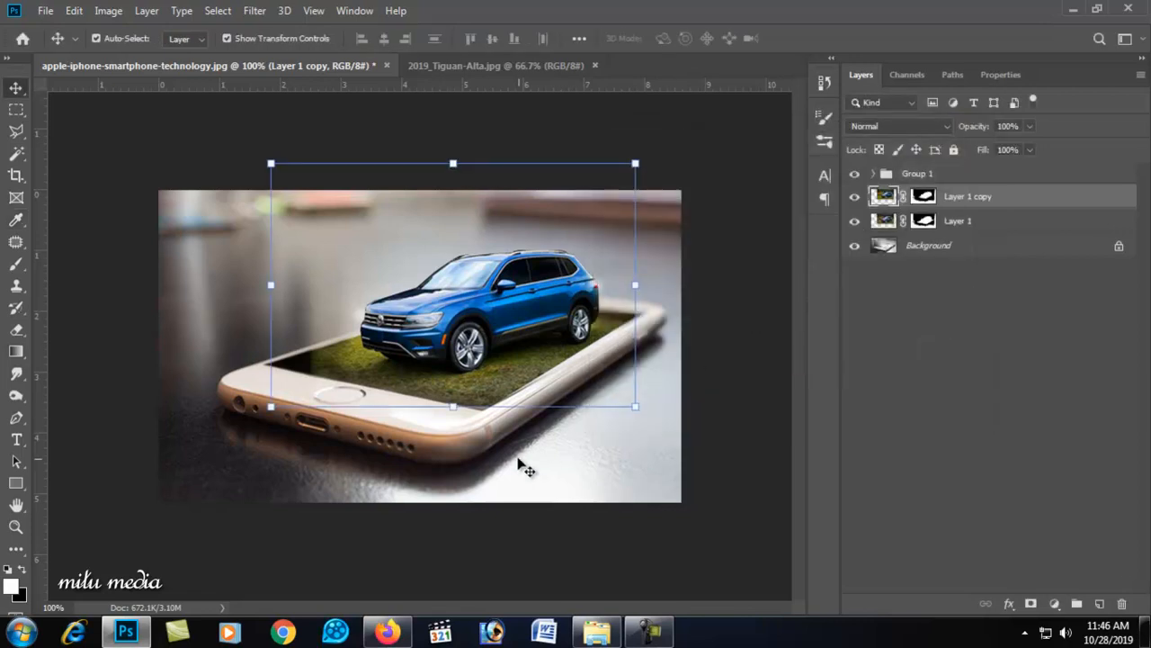
key(Return)
scroll(492, 324, up, 1)
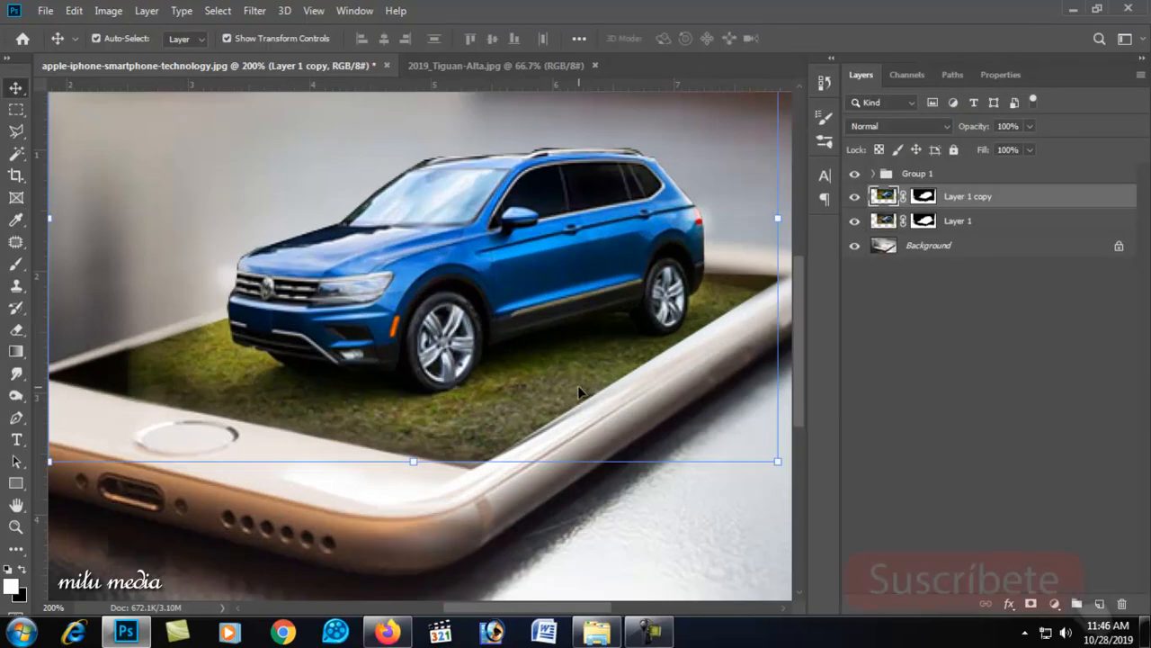
scroll(492, 401, down, 1)
alt+click(492, 401)
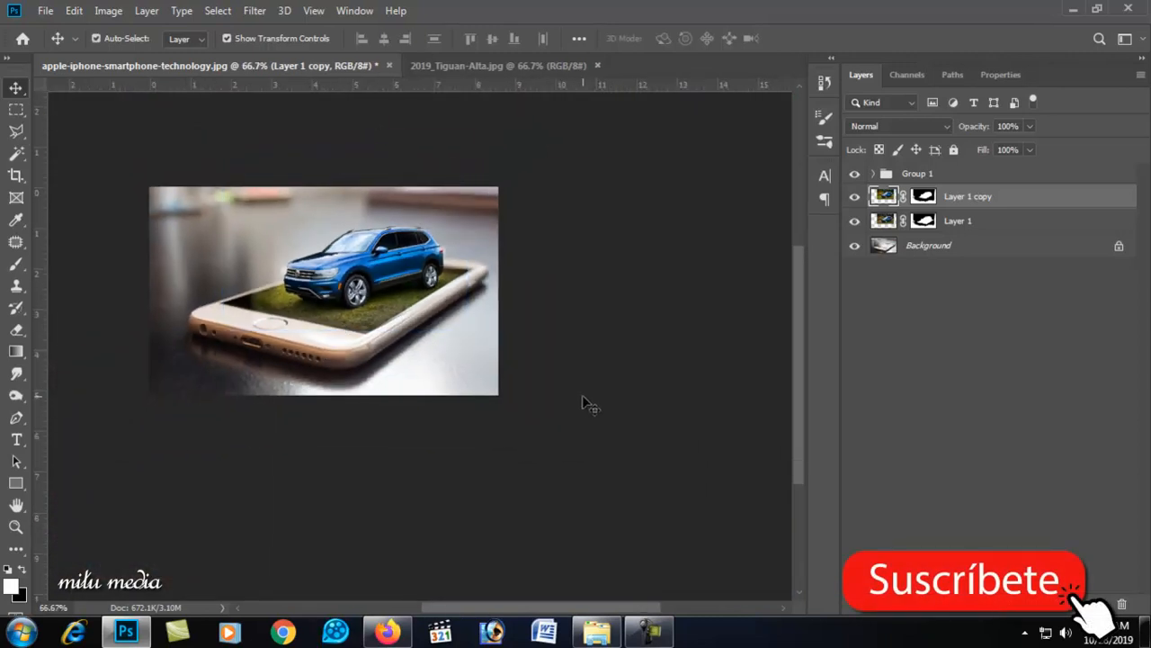